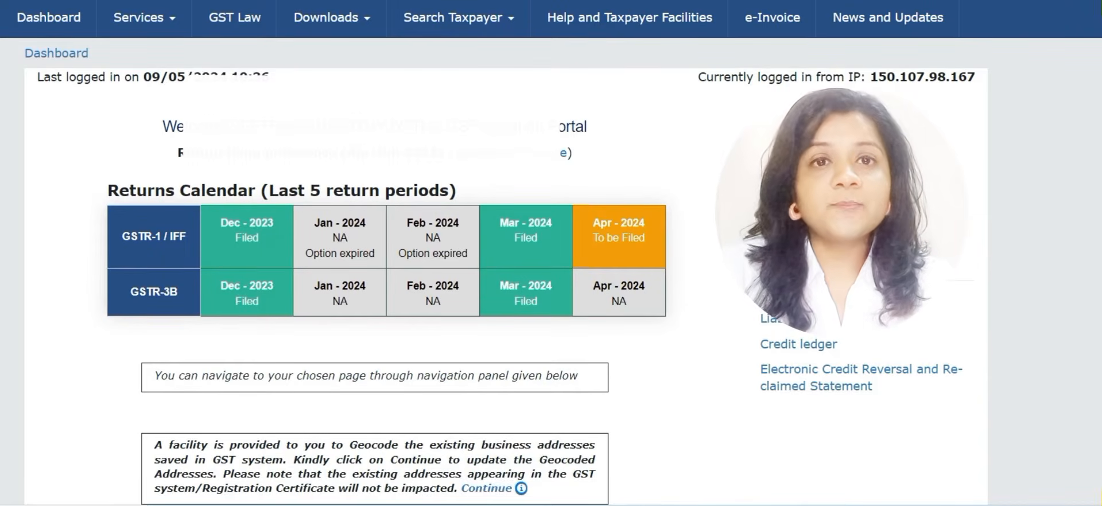
# Open the return dashboard and search the returns for financial year 2024-25, Quarter 1 (Apr - Jun), period April.
pyautogui.scroll(-2, 728, 69)
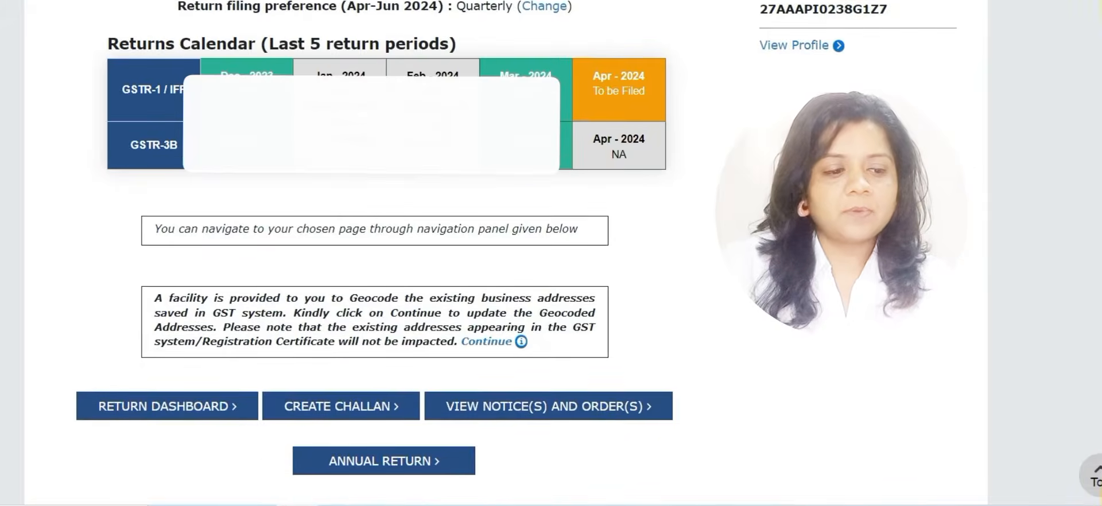
pyautogui.click(166, 410)
pyautogui.click(243, 205)
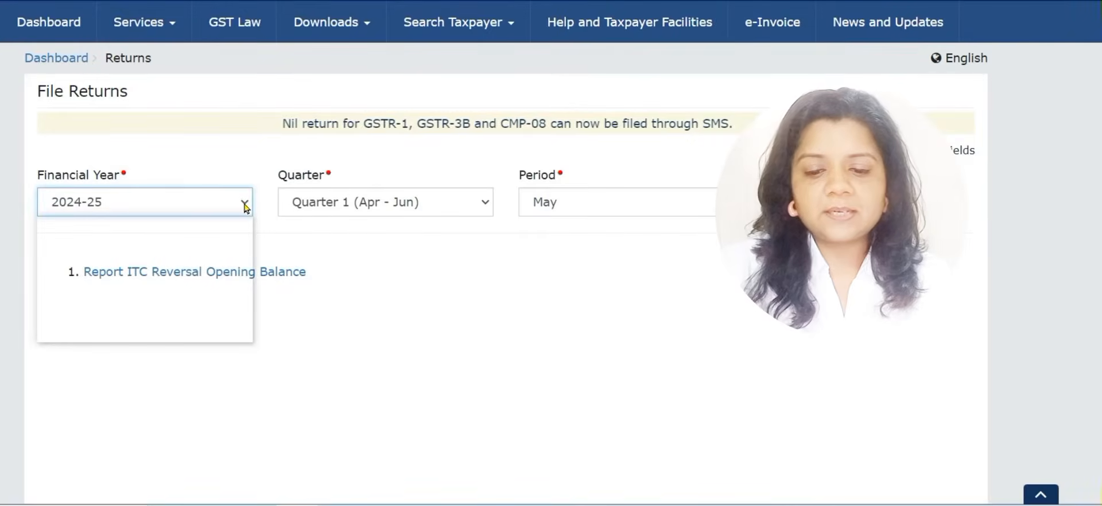
pyautogui.click(184, 226)
pyautogui.click(834, 211)
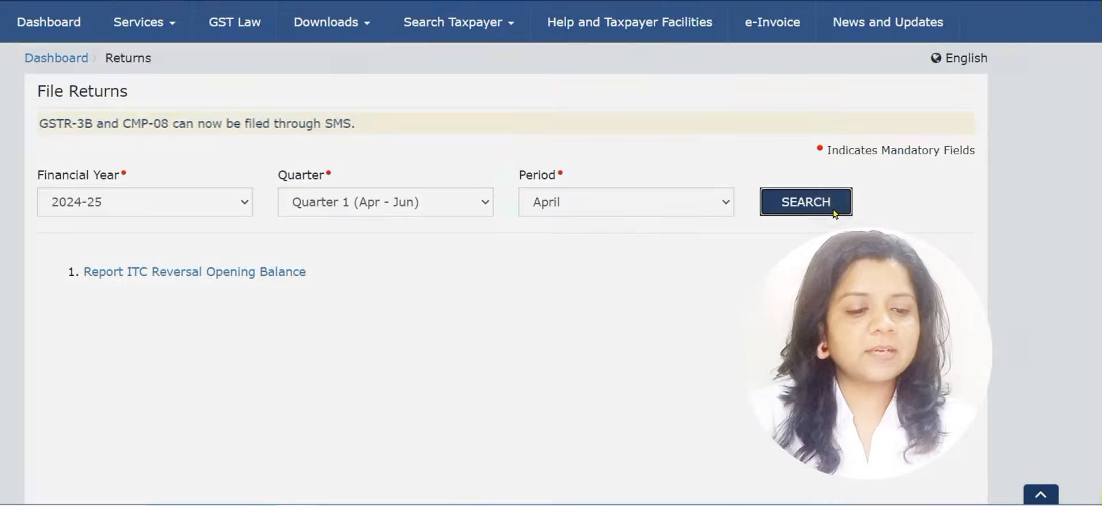
# Prepare the Invoice Furnishing Facility return online and start a new record under B2B, SEZ, DE Invoices.
pyautogui.scroll(-5, 228, 267)
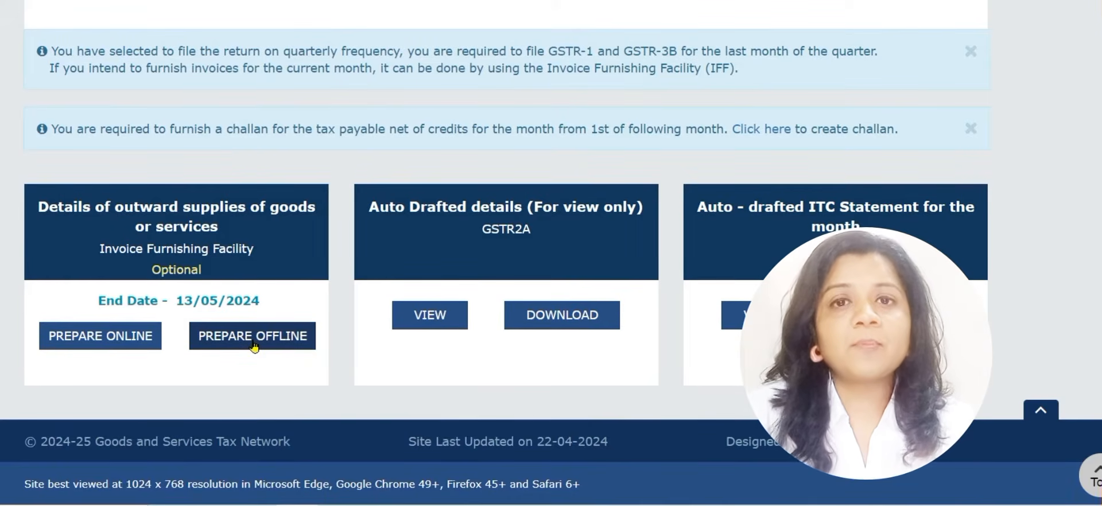
pyautogui.click(107, 343)
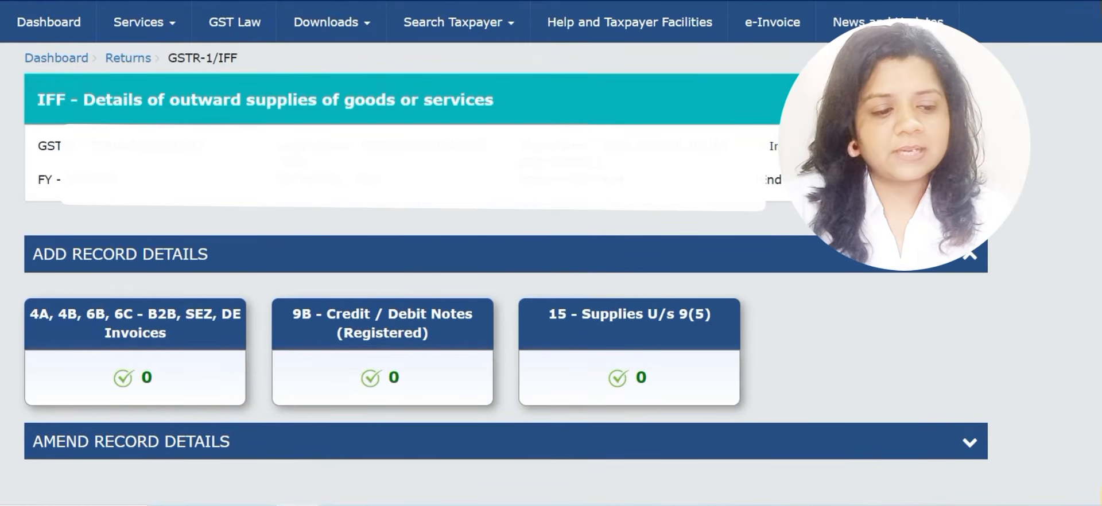
pyautogui.scroll(-3, 585, 228)
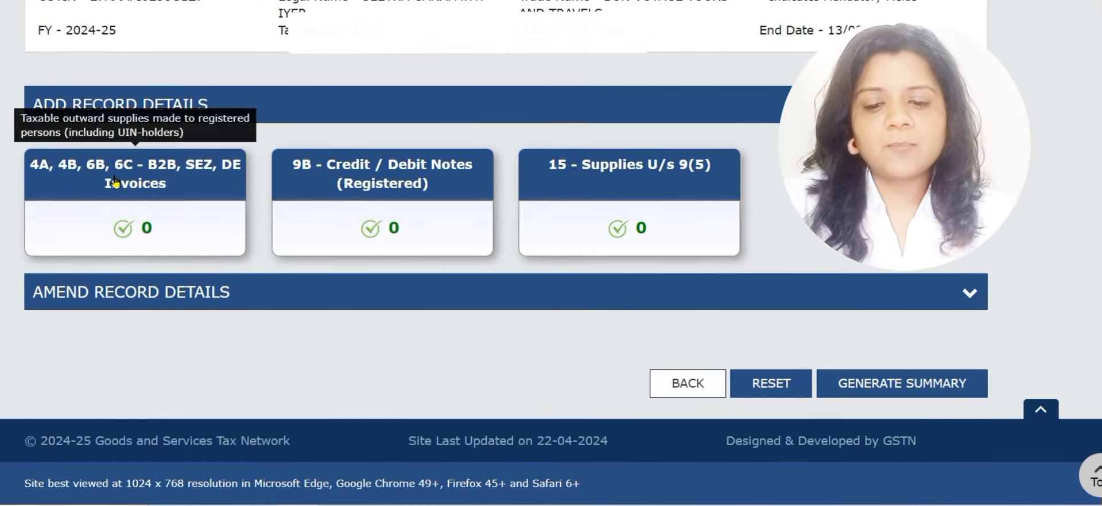
pyautogui.click(166, 185)
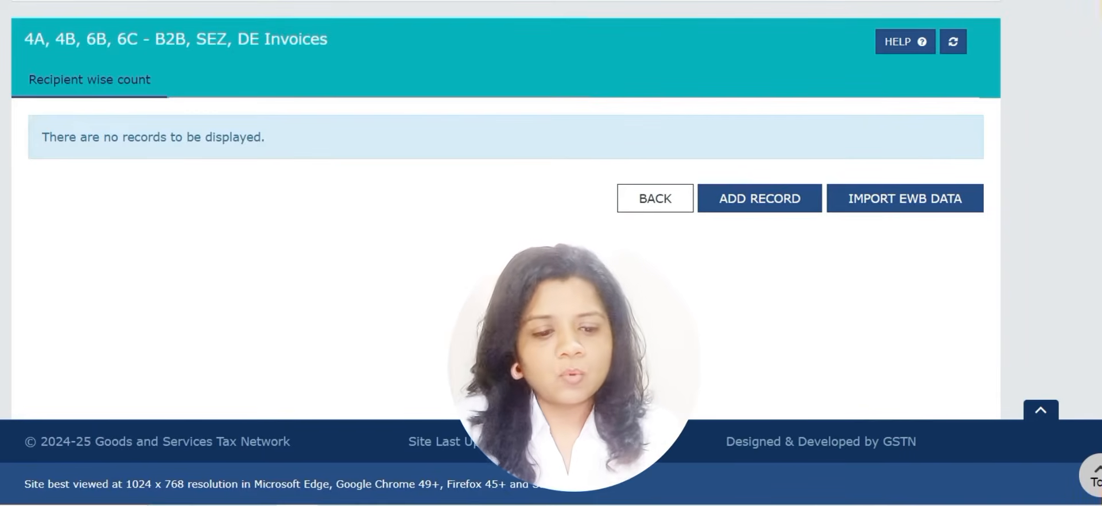
pyautogui.click(780, 210)
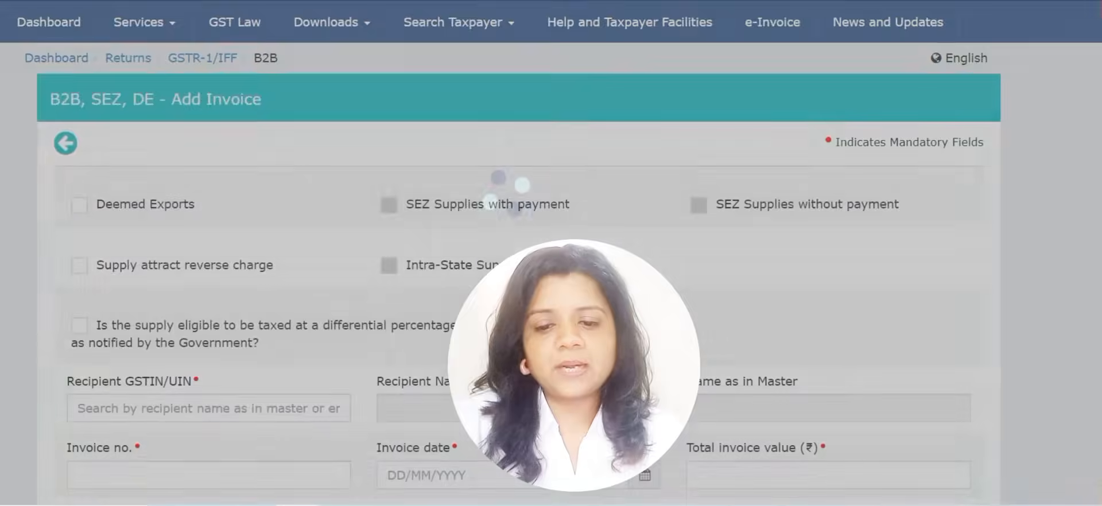
# Enter the recipient's GSTIN, invoice number 002, invoice date 05/04/2024 and total invoice value 1464.
pyautogui.scroll(-3, 551, 253)
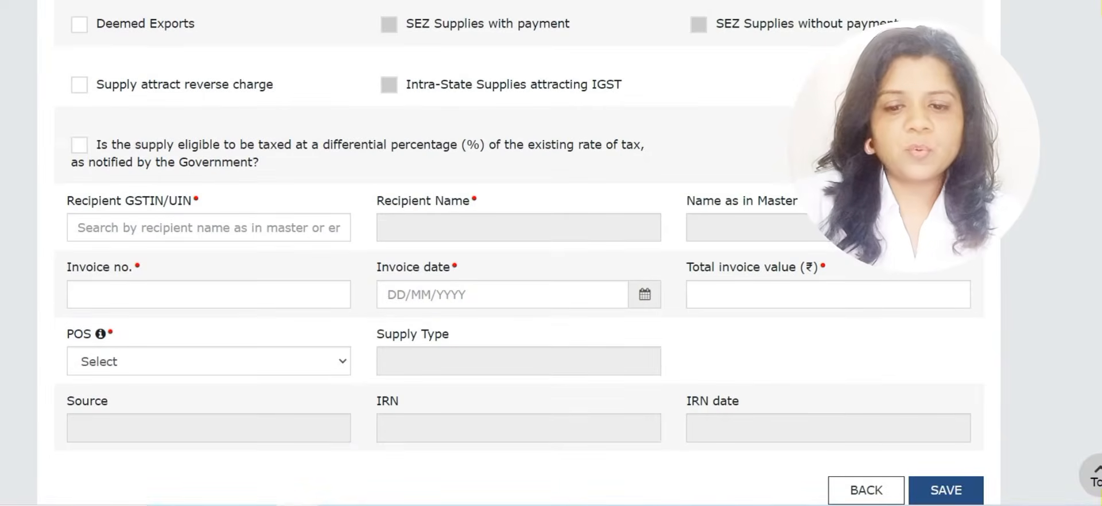
pyautogui.click(160, 223)
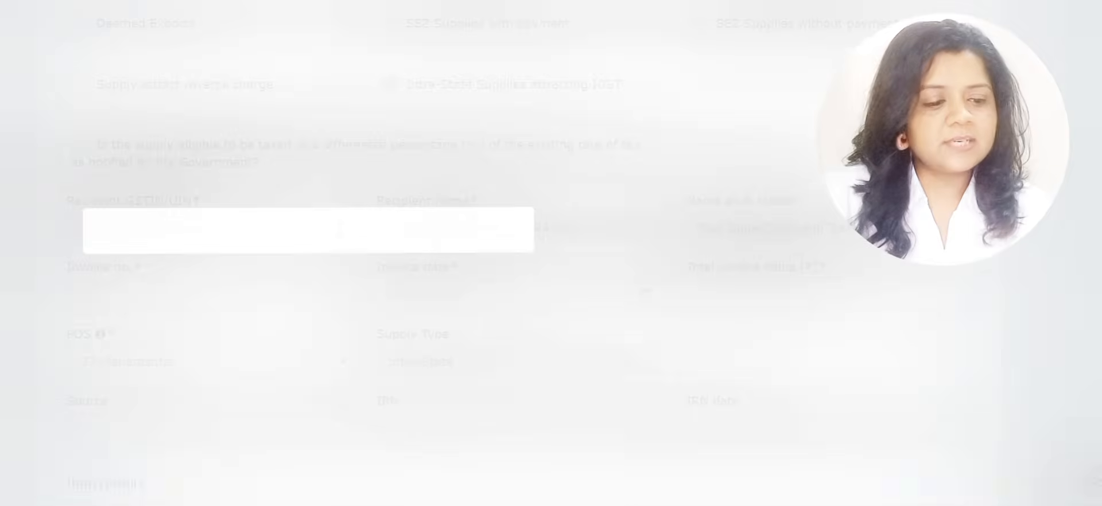
pyautogui.scroll(-3, 242, 119)
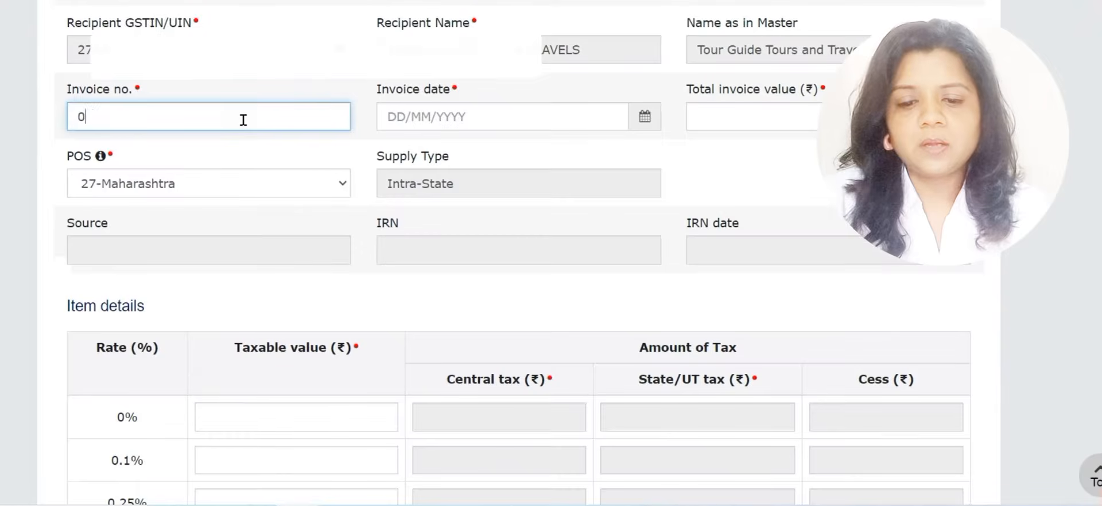
pyautogui.write('02')
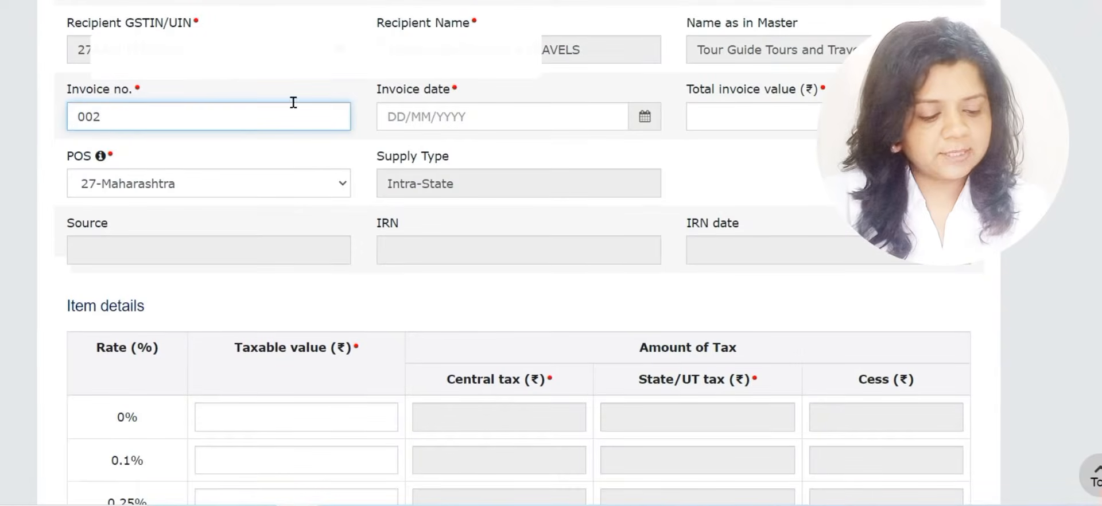
pyautogui.click(485, 115)
pyautogui.write('05/04/2024')
pyautogui.press('Tab')
pyautogui.write('1464')
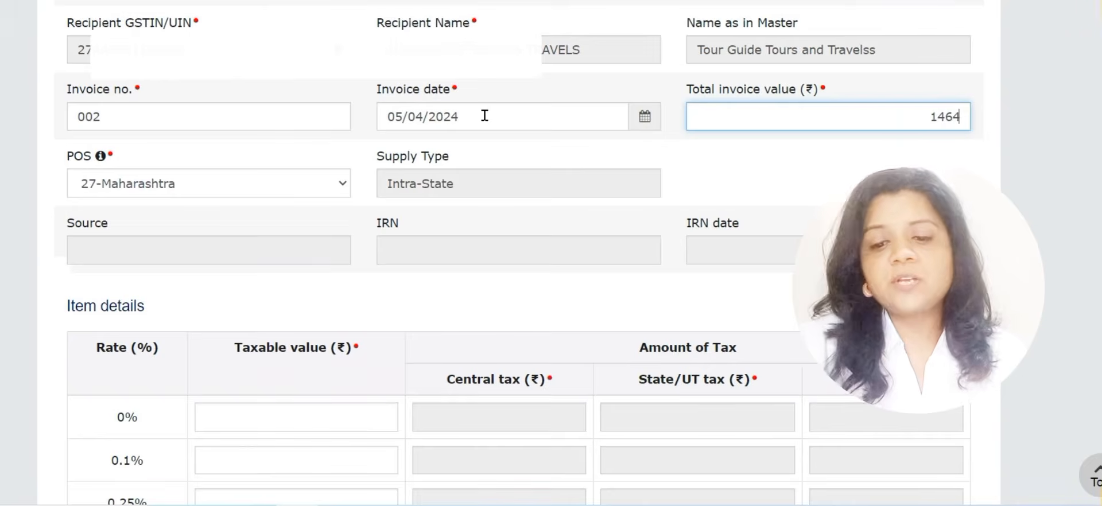
pyautogui.press('Tab')
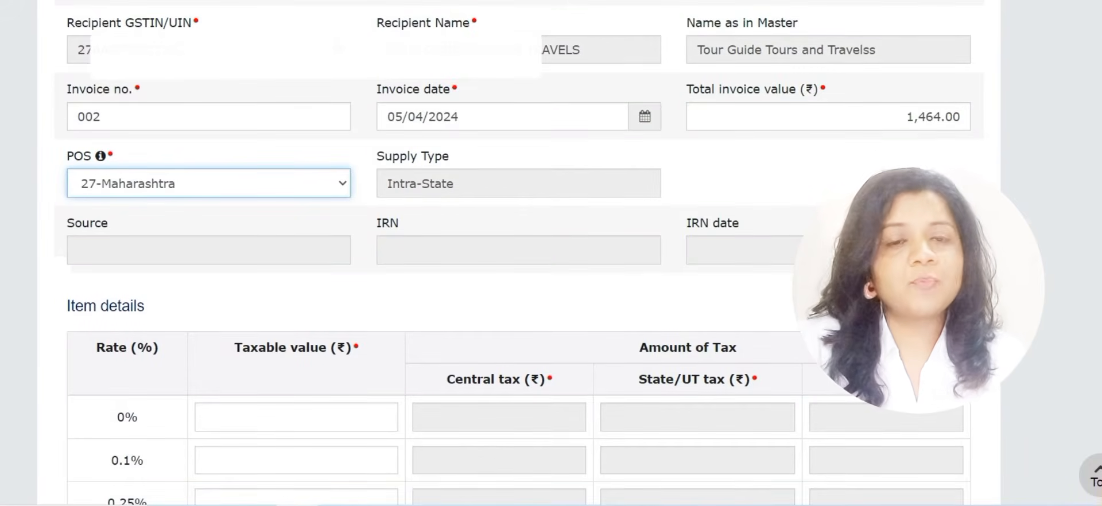
# Enter a taxable value of 1240.68 at the 18% rate and save the invoice.
pyautogui.scroll(-3, 517, 253)
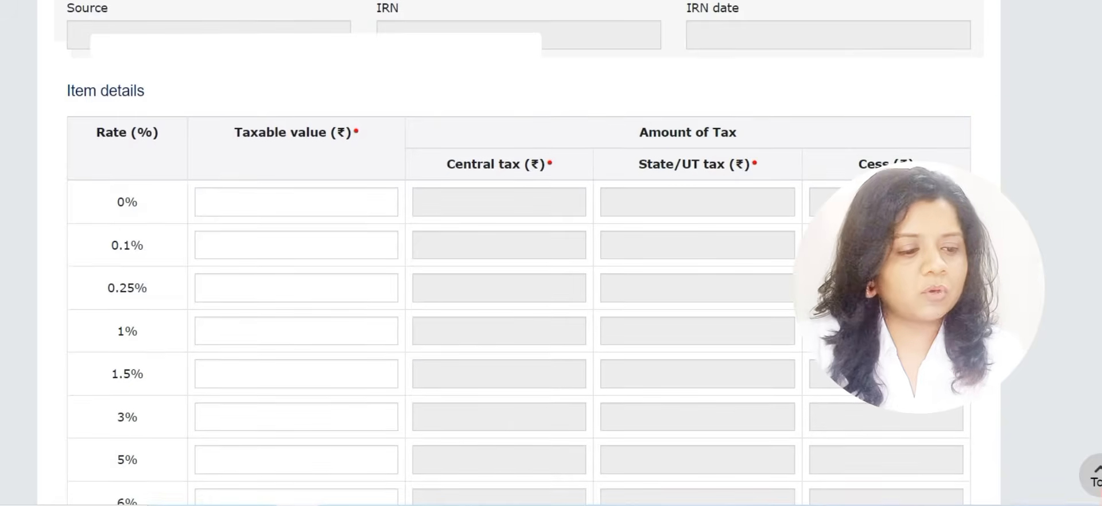
pyautogui.scroll(-3, 517, 252)
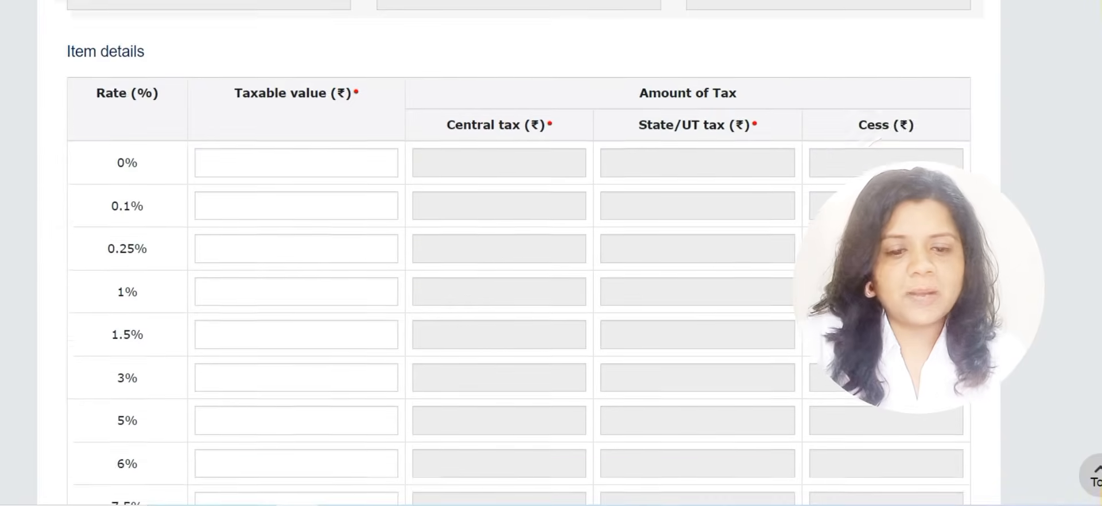
pyautogui.scroll(1, 517, 252)
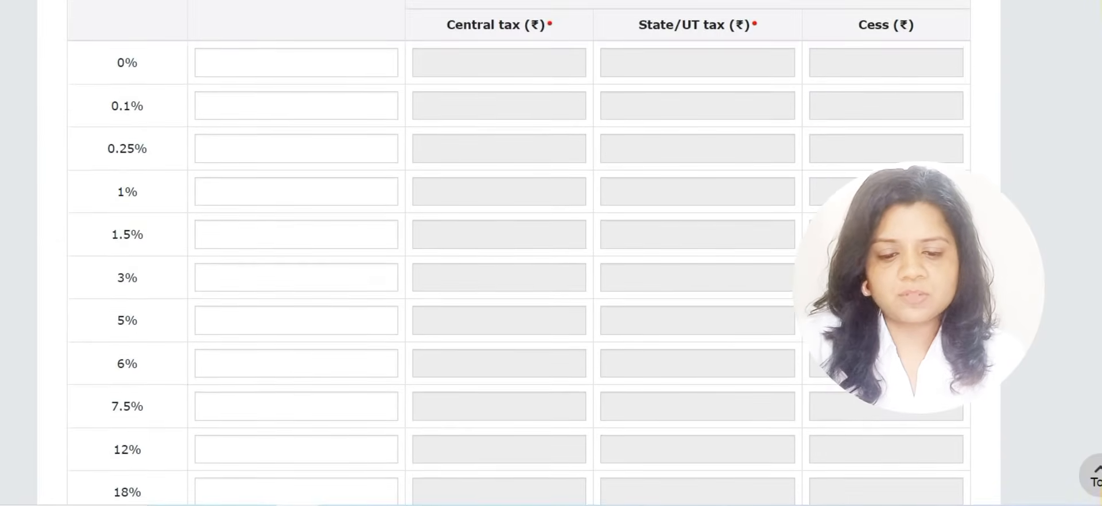
pyautogui.scroll(-2, 516, 253)
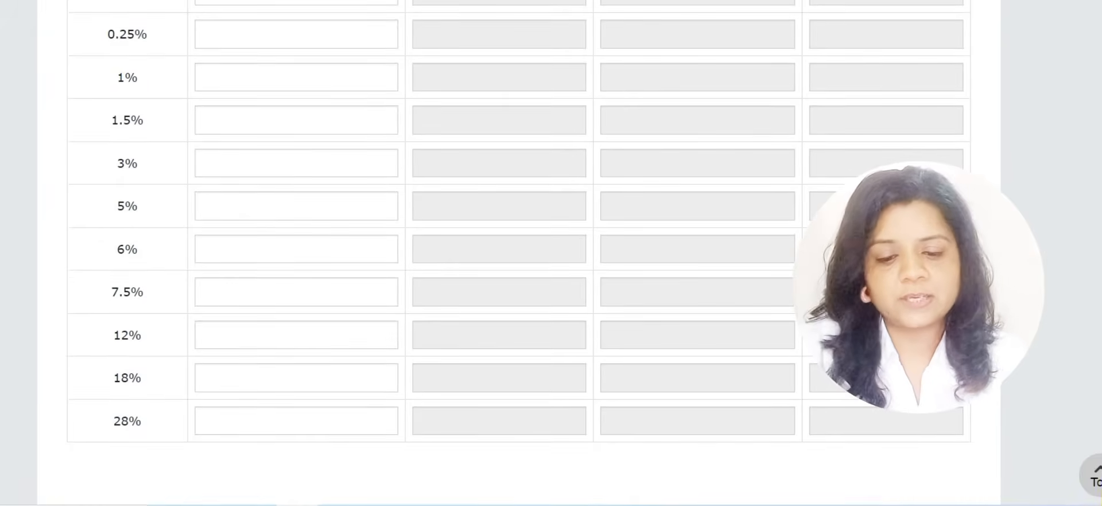
pyautogui.click(326, 377)
pyautogui.write('1240.68')
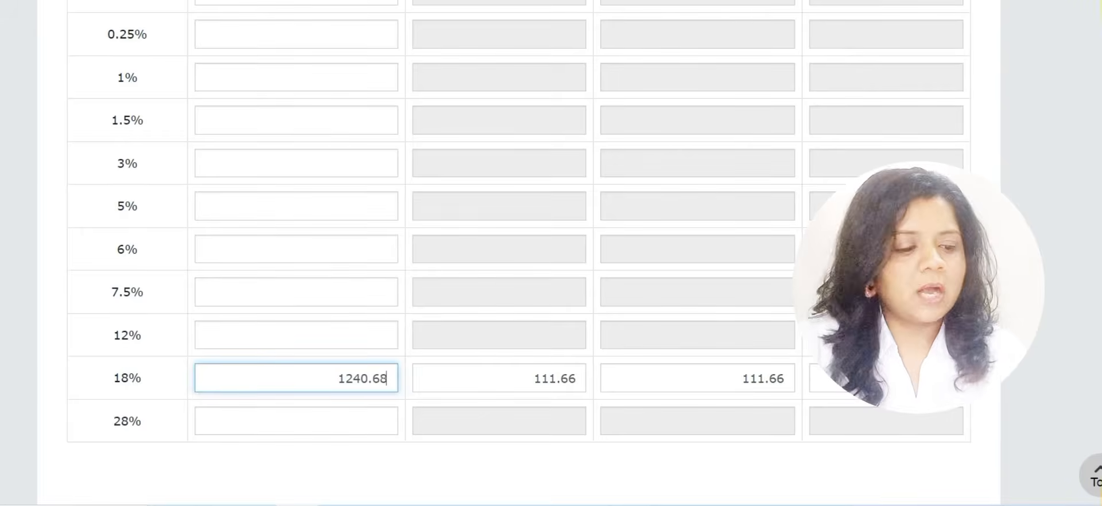
pyautogui.scroll(1, 517, 253)
pyautogui.scroll(-3, 517, 252)
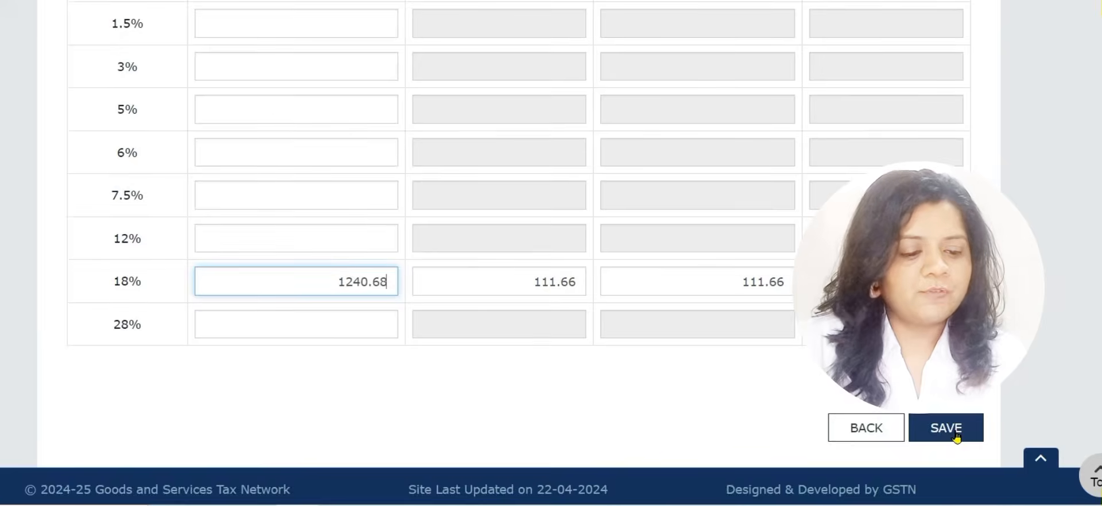
pyautogui.click(955, 430)
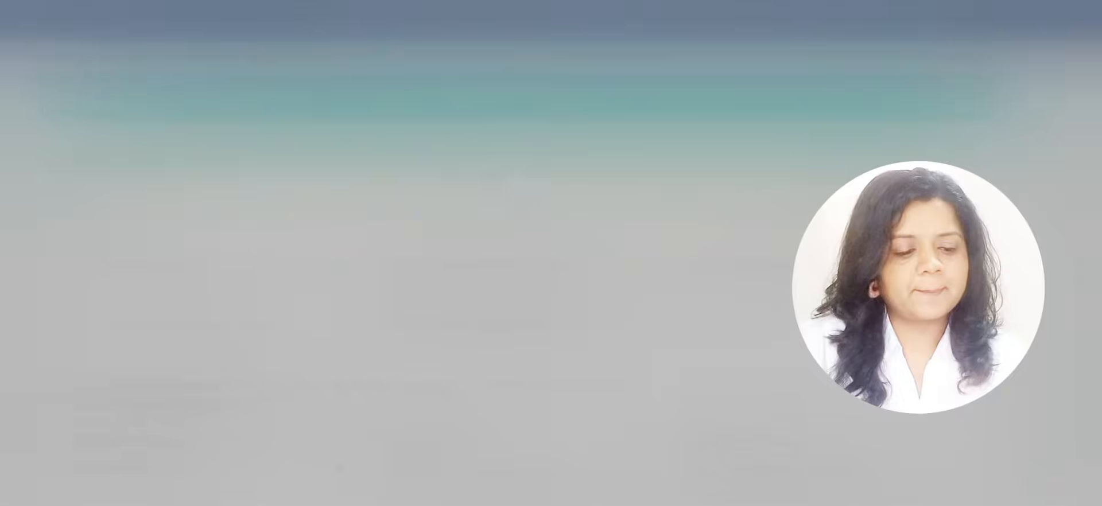
# Leave the blank invoice form and return through the B2B record list to the IFF overview.
pyautogui.scroll(-6, 517, 252)
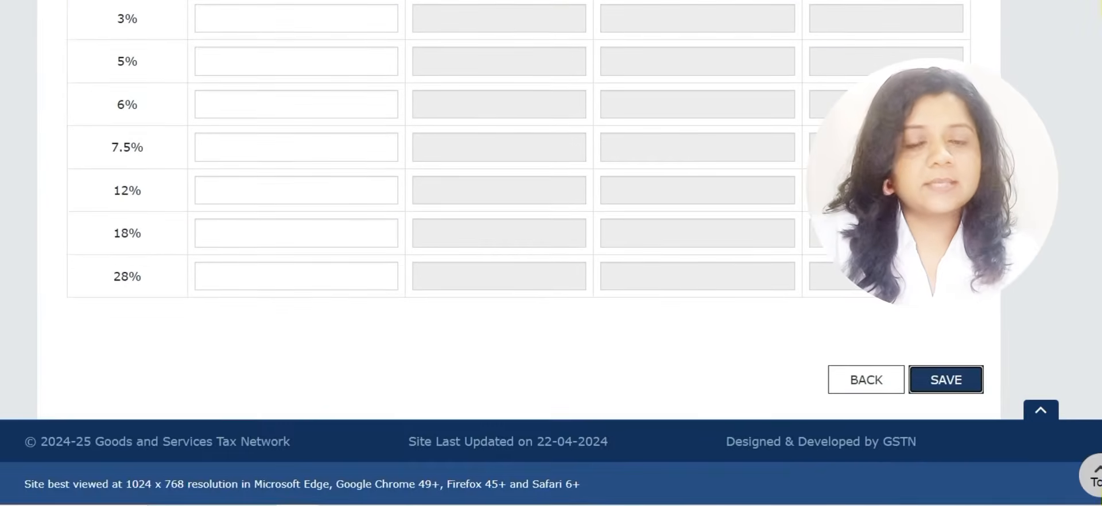
pyautogui.scroll(3, 517, 252)
pyautogui.scroll(-2, 517, 253)
pyautogui.scroll(-1, 918, 413)
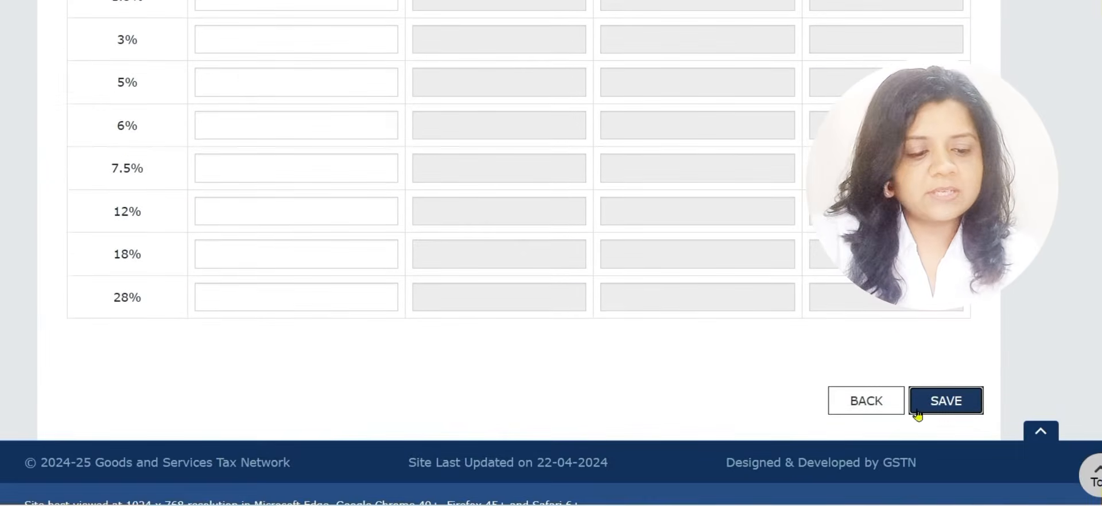
pyautogui.click(880, 409)
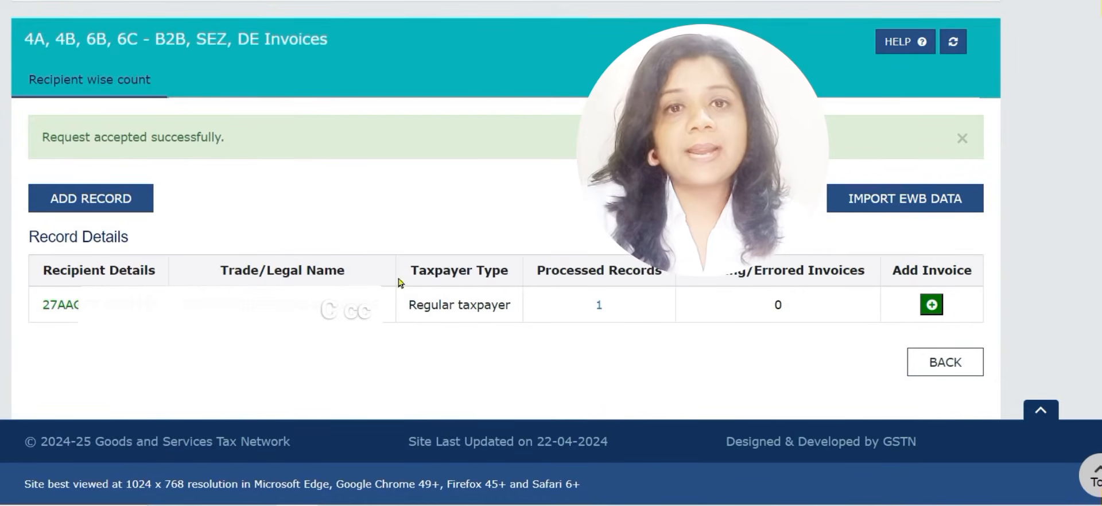
pyautogui.click(101, 200)
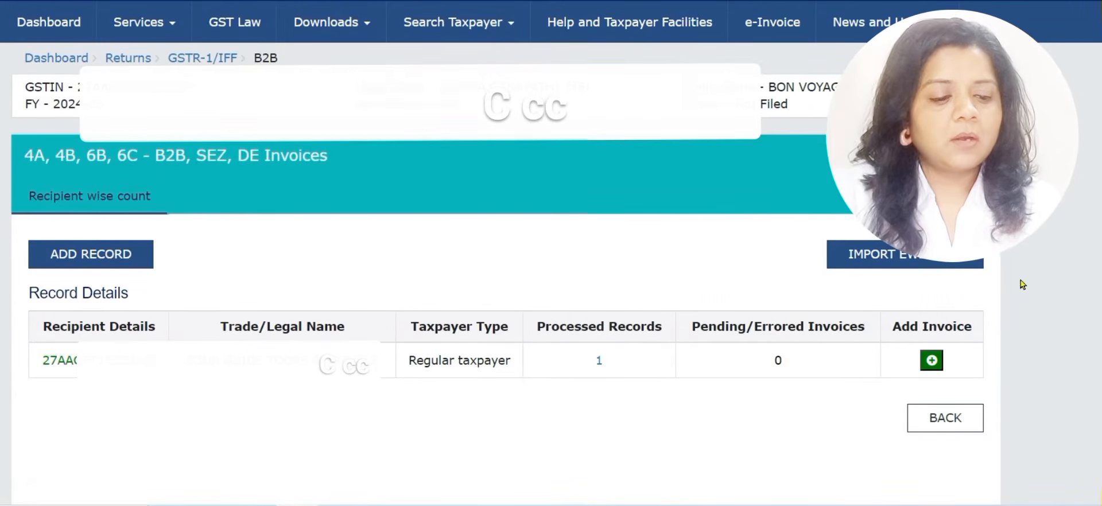
pyautogui.click(953, 424)
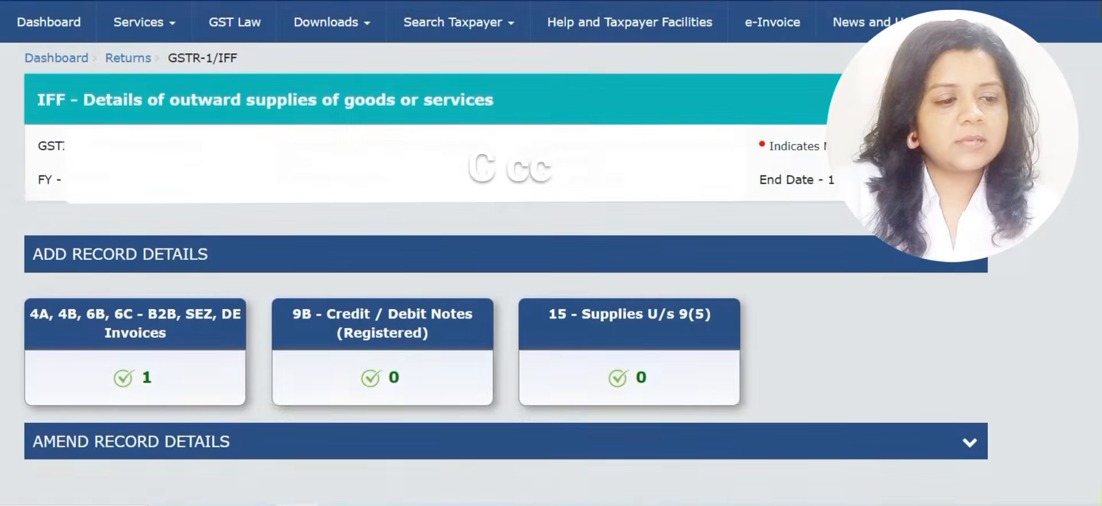
# Open a new note form under 9B - Credit / Debit Notes (Registered) and examine its fields and note type options.
pyautogui.scroll(-3, 506, 252)
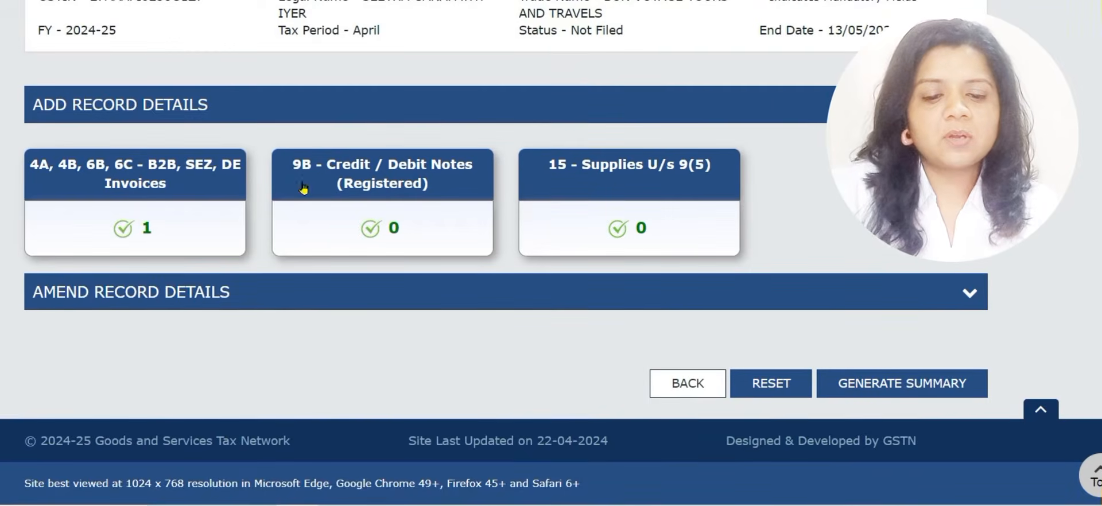
pyautogui.click(426, 182)
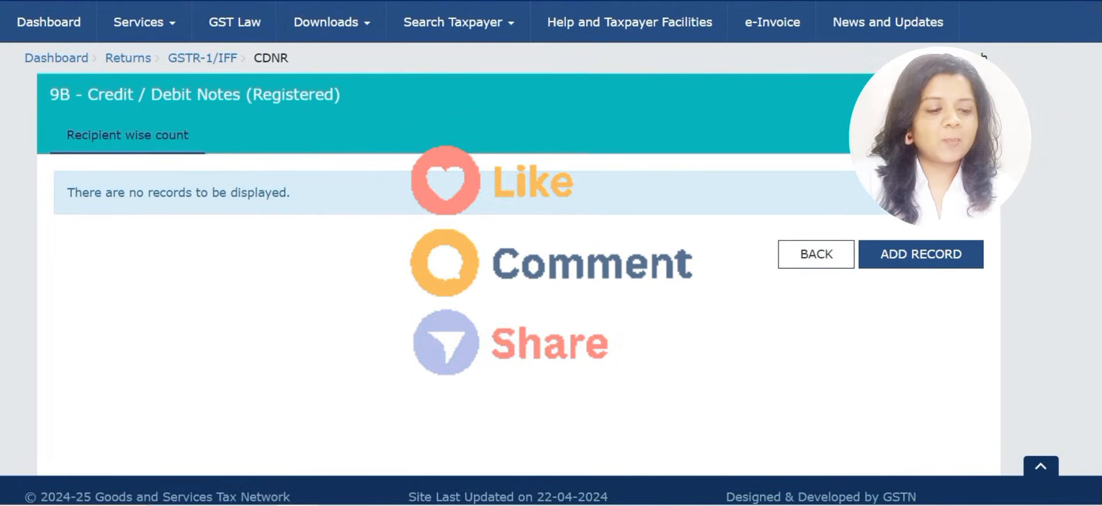
pyautogui.click(937, 255)
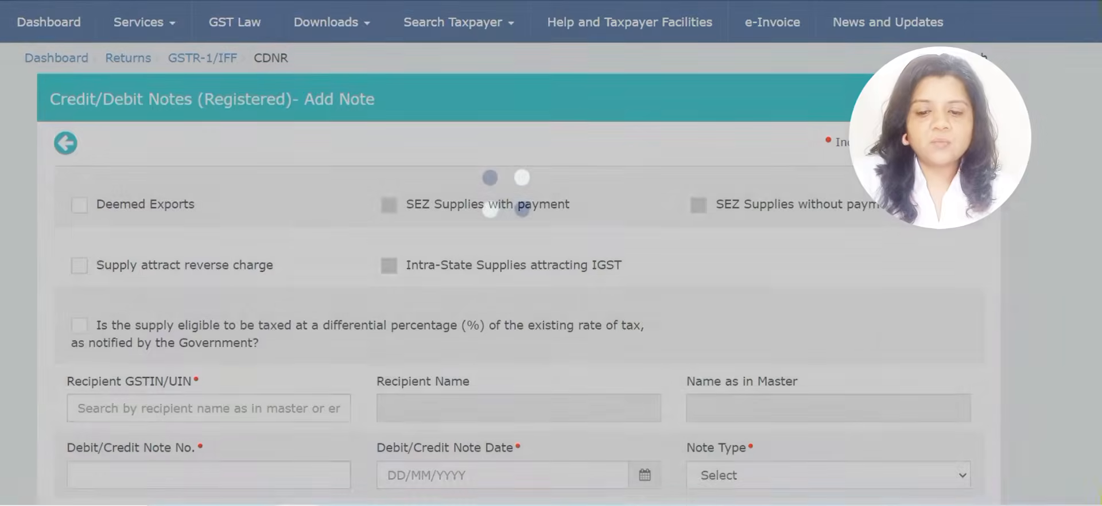
pyautogui.scroll(-1, 551, 254)
pyautogui.scroll(-3, 551, 258)
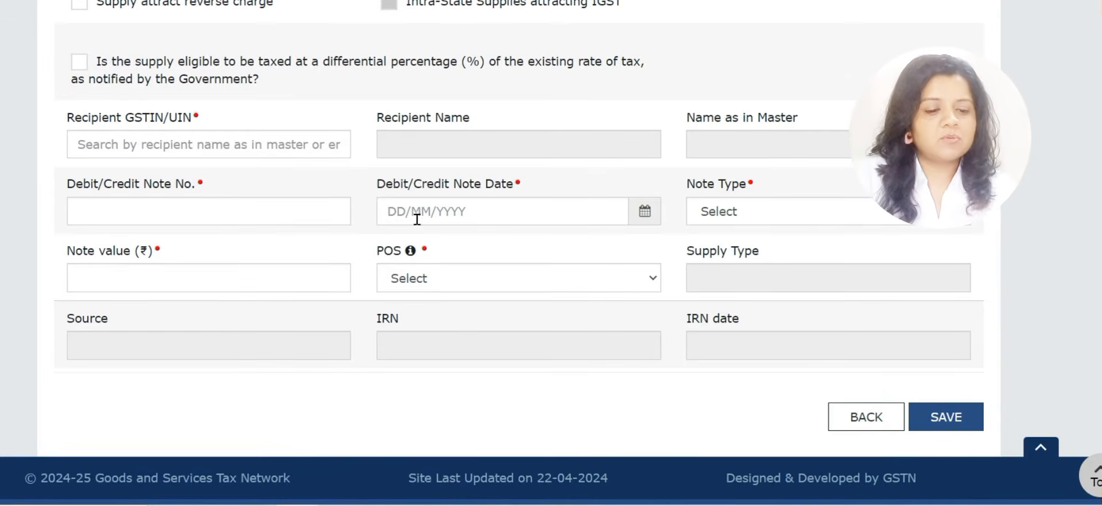
pyautogui.click(781, 218)
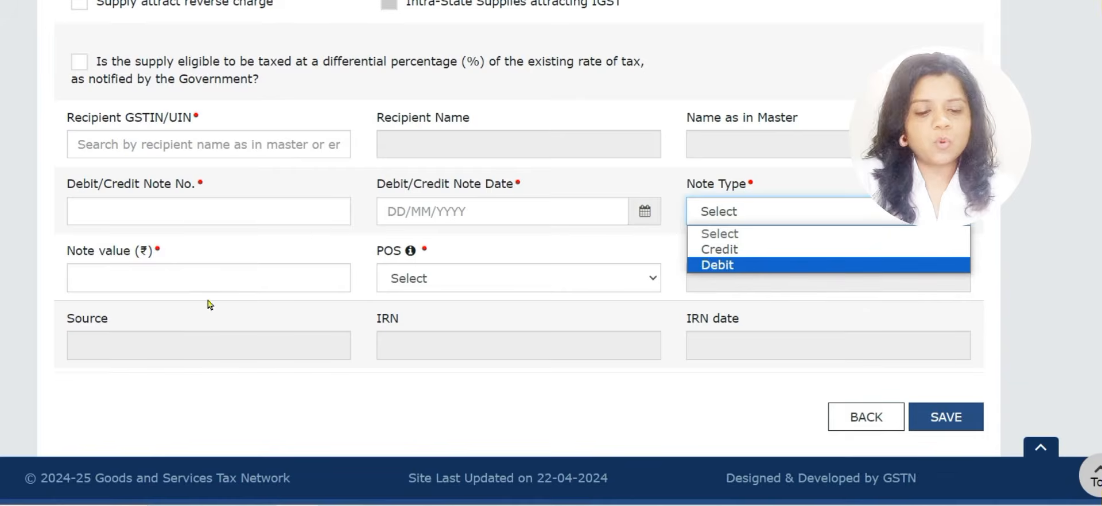
pyautogui.click(283, 284)
pyautogui.scroll(-1, 283, 284)
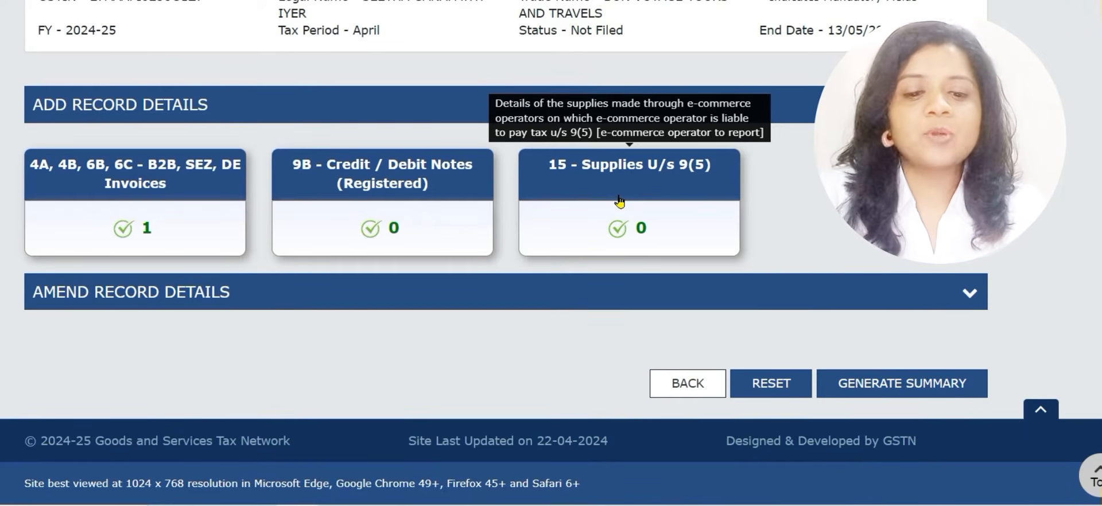
# Open the offline preparation page for the Invoice Furnishing Facility and review its upload history.
pyautogui.scroll(1, 551, 253)
pyautogui.scroll(-1, 552, 252)
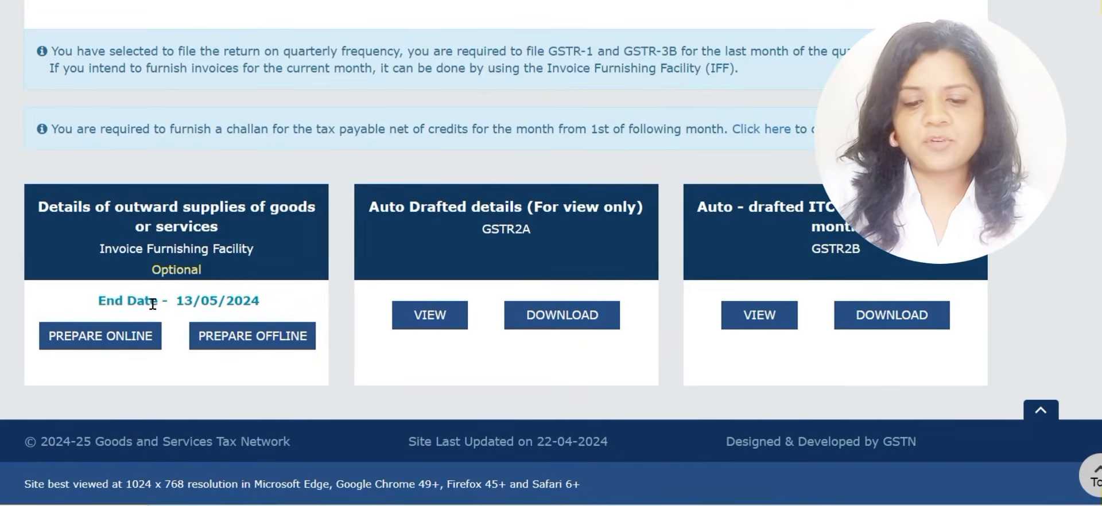
pyautogui.click(273, 337)
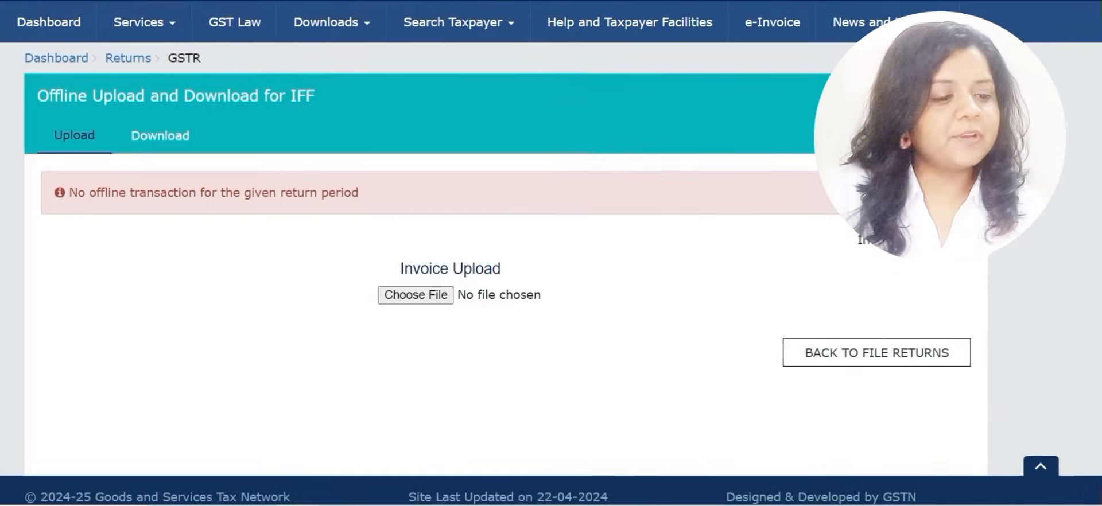
pyautogui.scroll(-1, 329, 189)
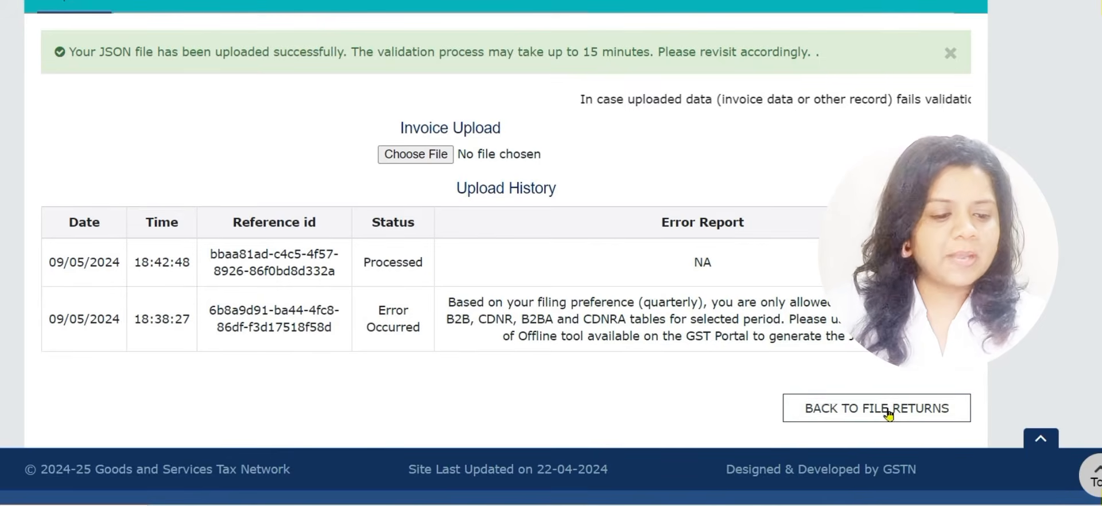
# Return to the online IFF preparation and review the first recipient's processed invoices under 4A, 4B, 6B, 6C - B2B, SEZ, DE Invoices.
pyautogui.click(819, 409)
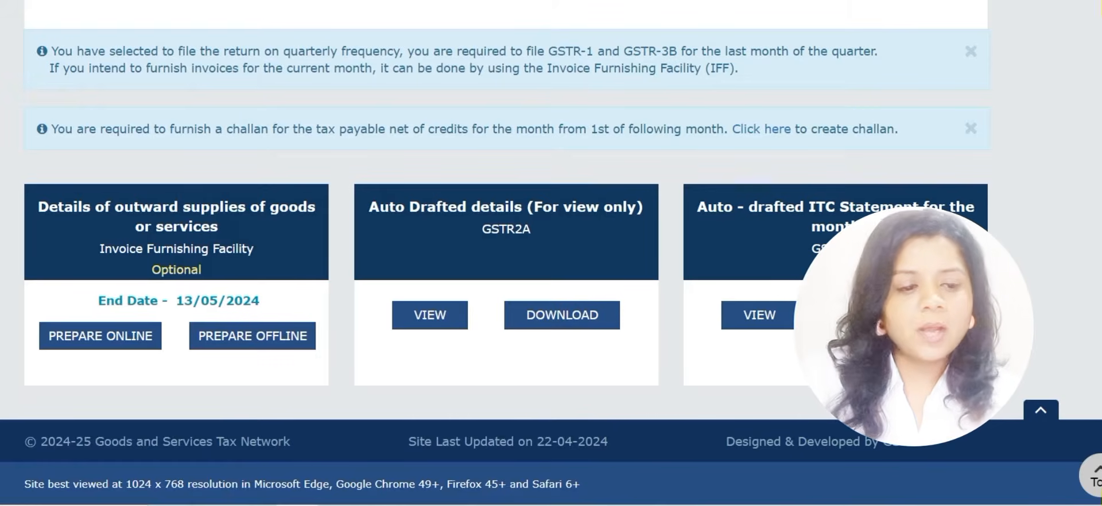
pyautogui.click(92, 337)
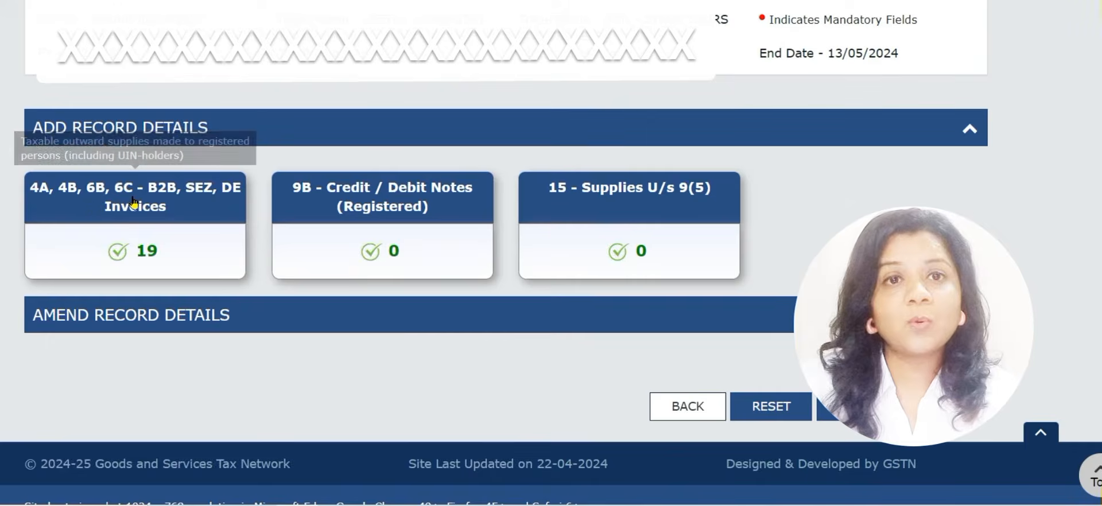
pyautogui.click(133, 202)
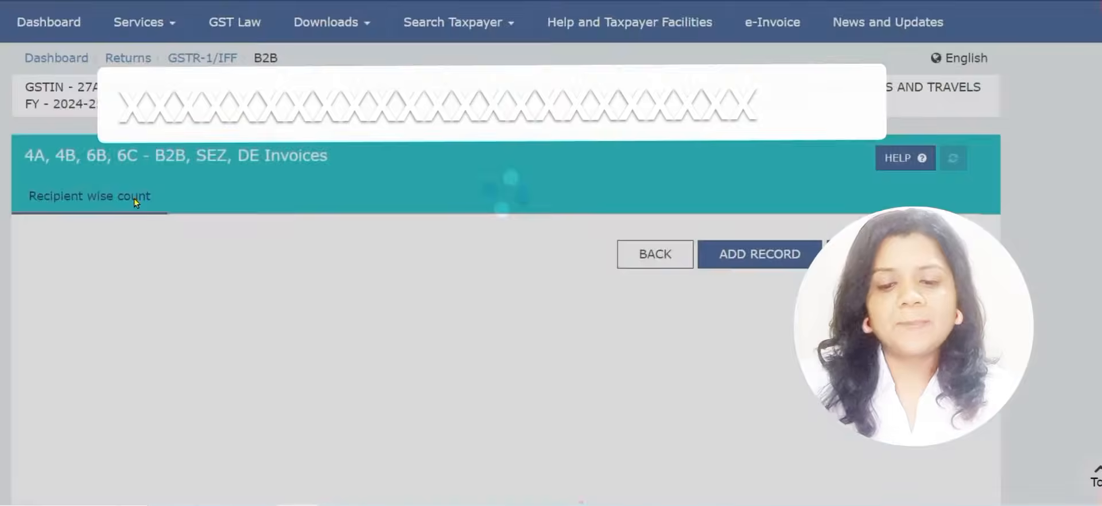
pyautogui.scroll(-2, 505, 275)
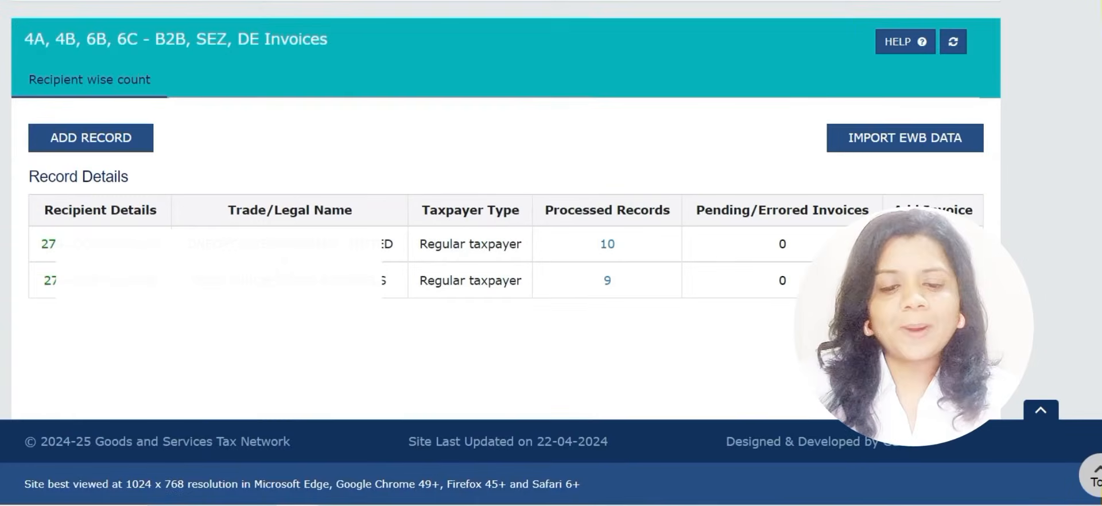
pyautogui.click(607, 244)
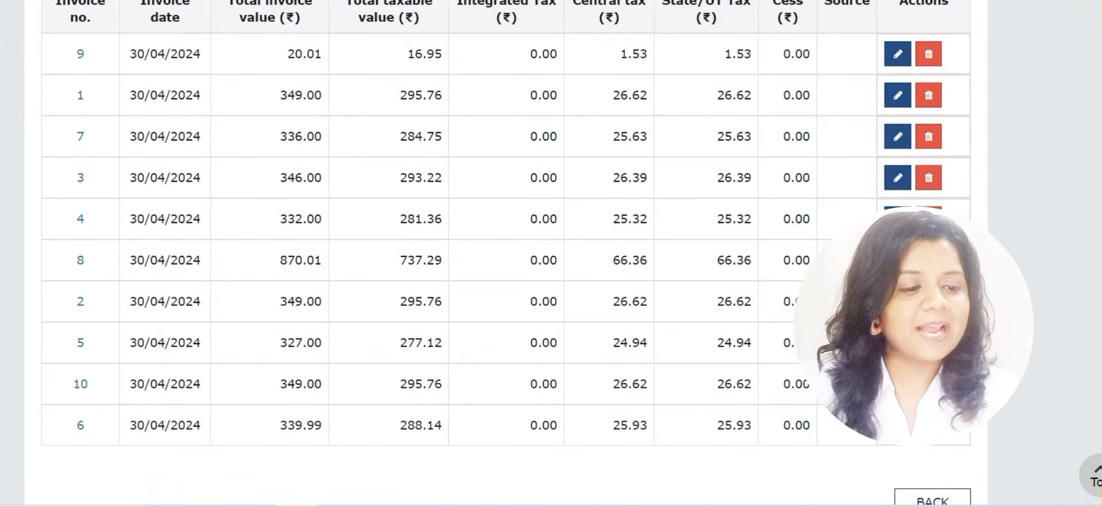
pyautogui.scroll(1, 899, 92)
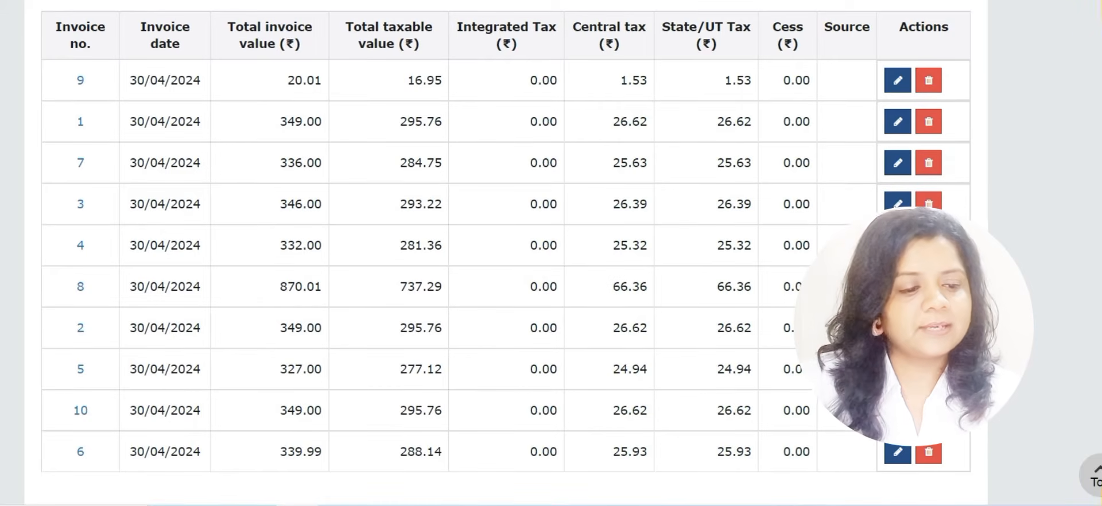
pyautogui.scroll(-3, 551, 252)
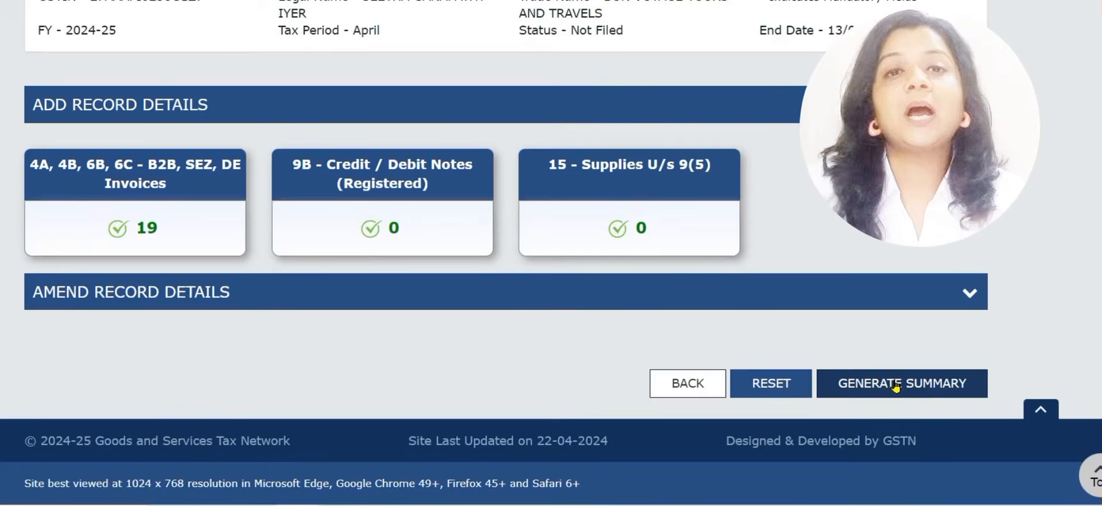
# Generate the IFF summary, refresh the return status, and proceed to the consolidated summary for filing.
pyautogui.click(898, 384)
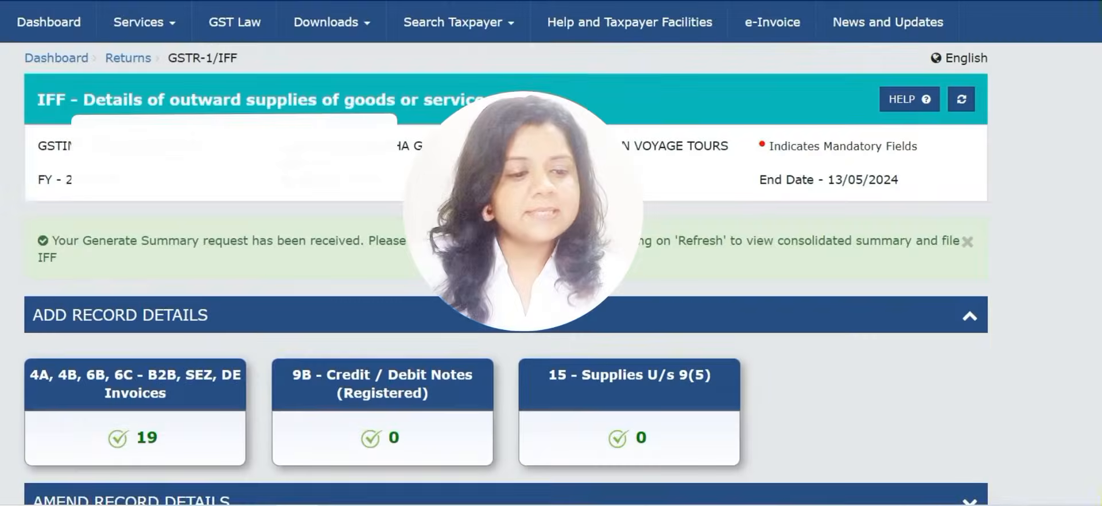
pyautogui.click(967, 101)
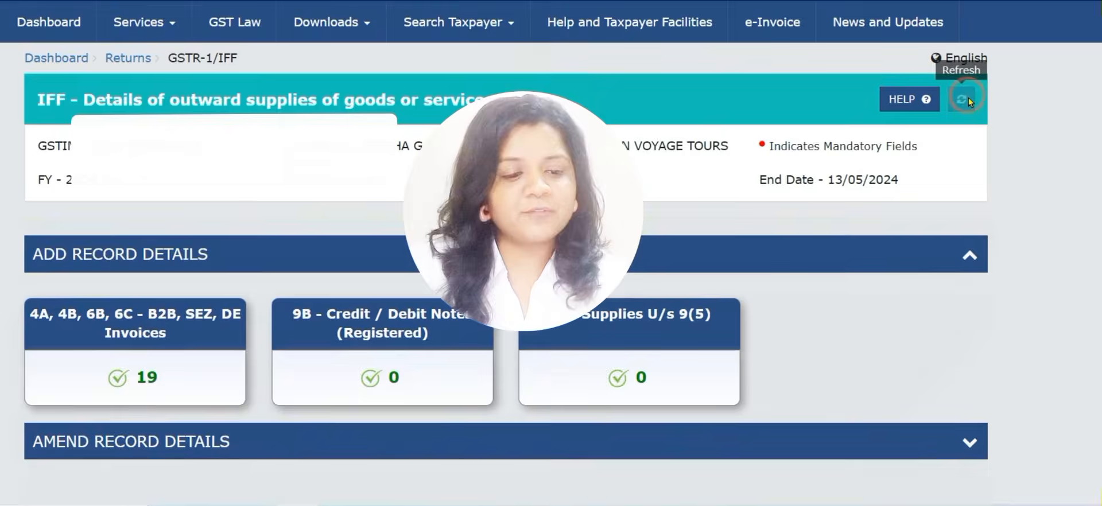
pyautogui.scroll(-1, 970, 98)
pyautogui.scroll(-2, 551, 253)
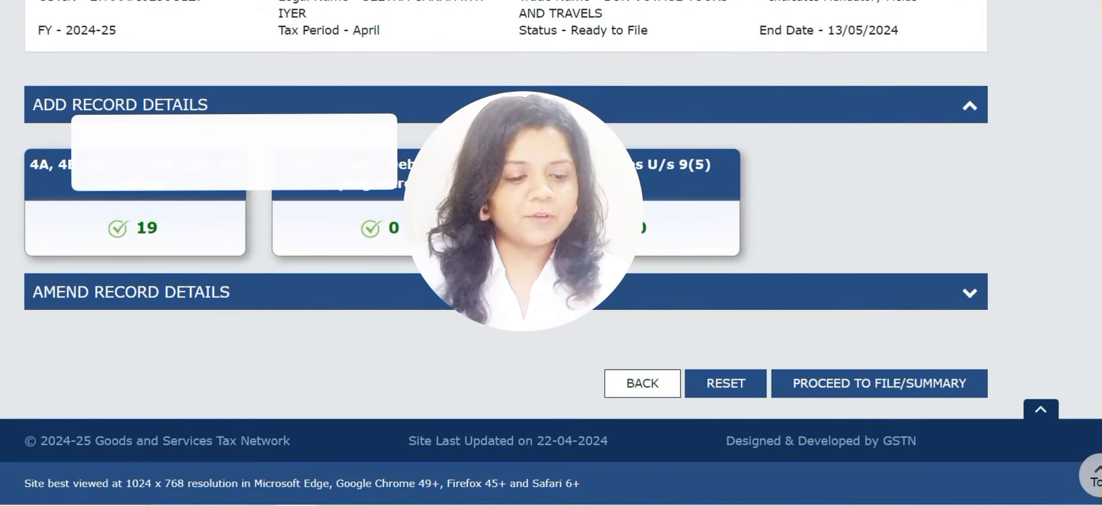
pyautogui.click(895, 386)
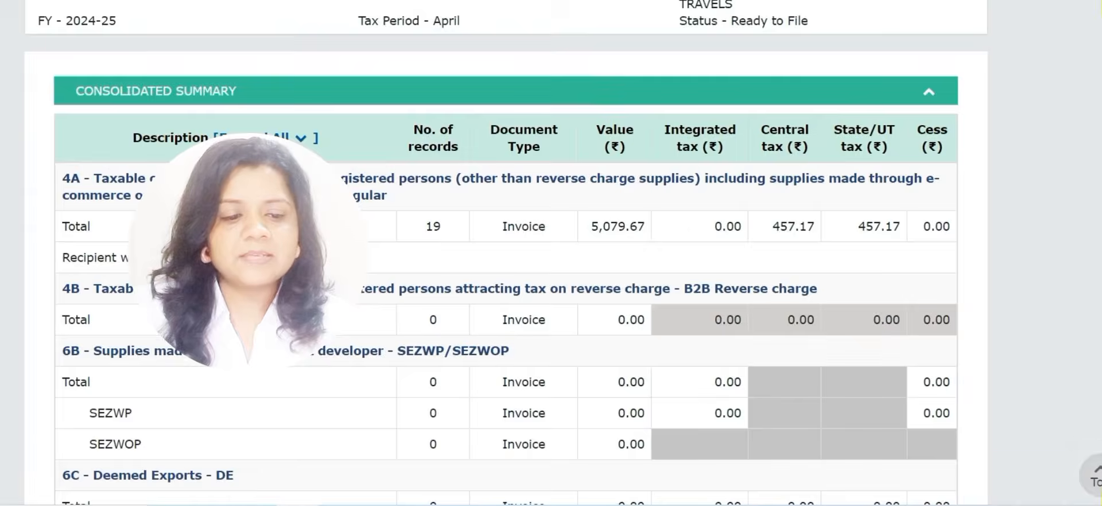
# Review the consolidated summary down to total liability, including the recipient-wise B2B Regular breakdown, and download it as PDF.
pyautogui.scroll(-3, 506, 252)
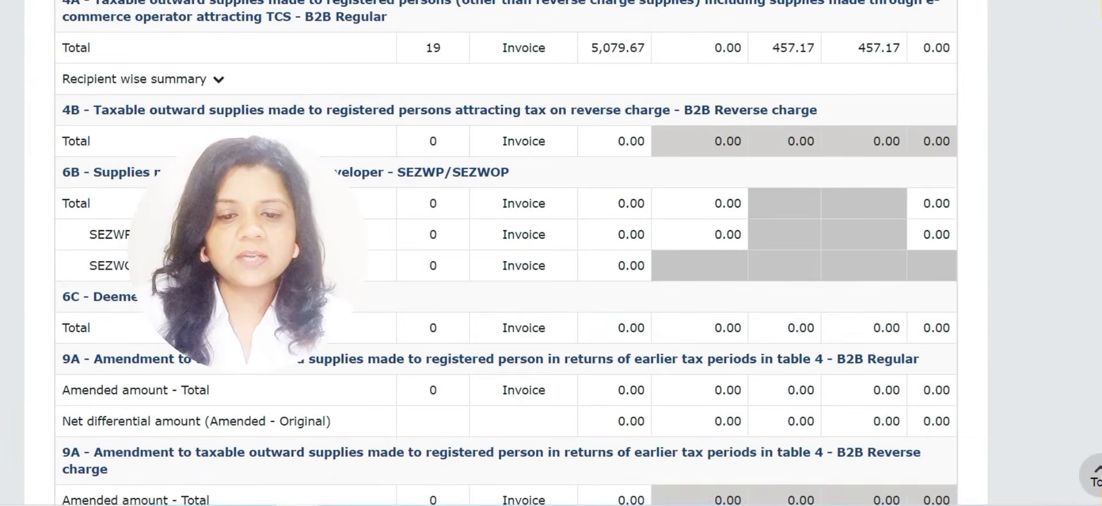
pyautogui.scroll(-2, 470, 127)
pyautogui.scroll(4, 470, 128)
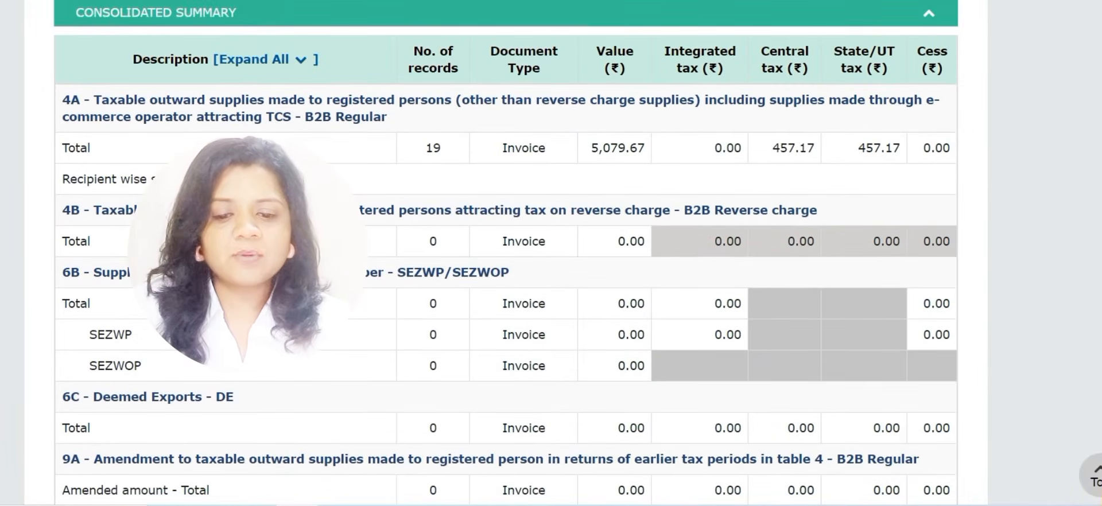
pyautogui.click(210, 179)
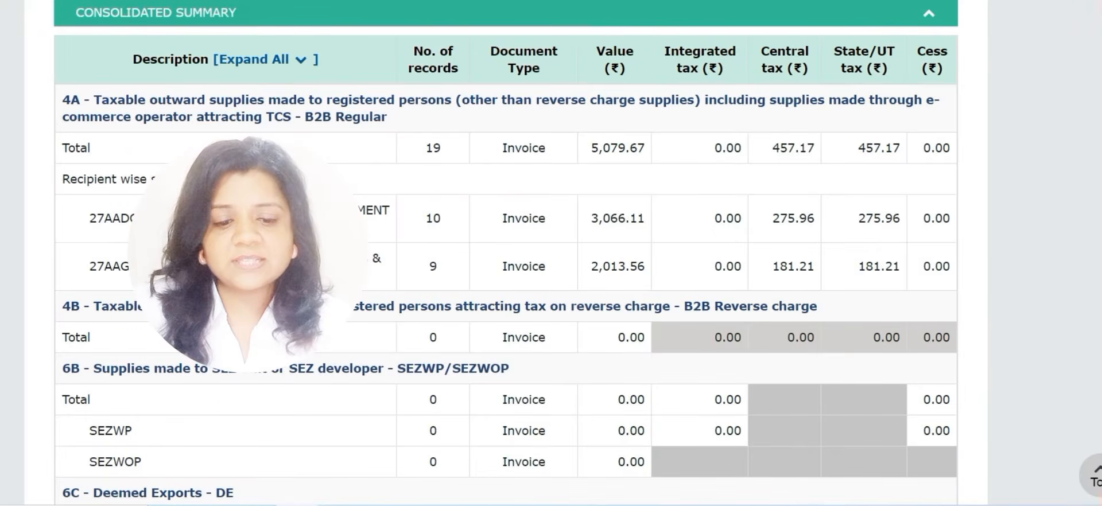
pyautogui.click(210, 179)
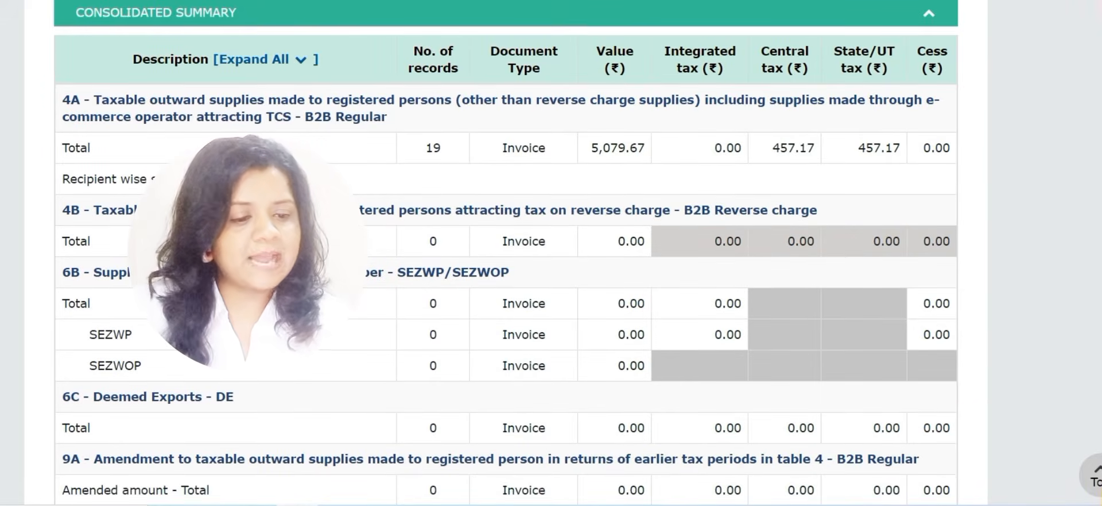
pyautogui.scroll(-4, 505, 253)
pyautogui.scroll(-15, 505, 252)
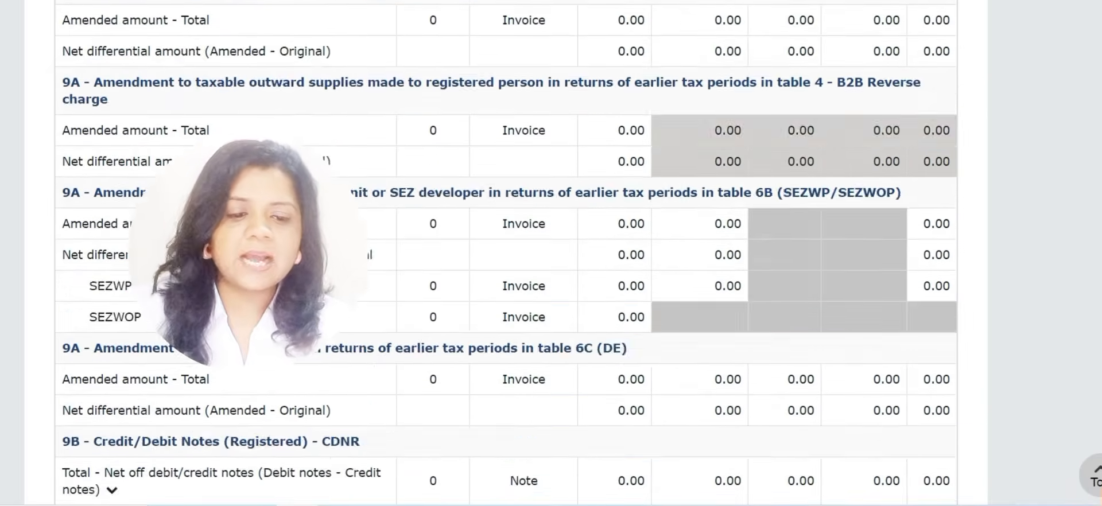
pyautogui.scroll(5, 506, 252)
pyautogui.scroll(5, 505, 253)
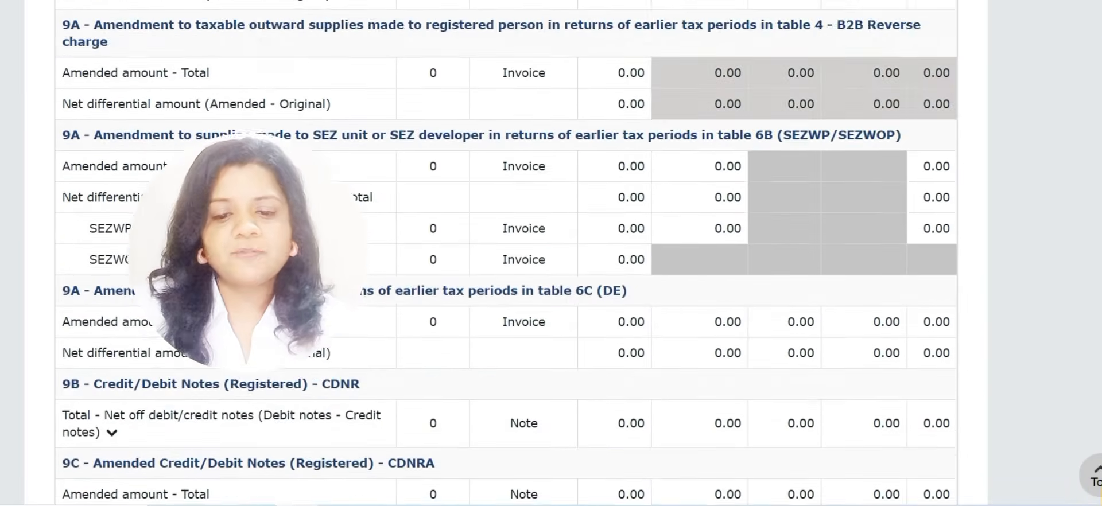
pyautogui.scroll(-12, 505, 253)
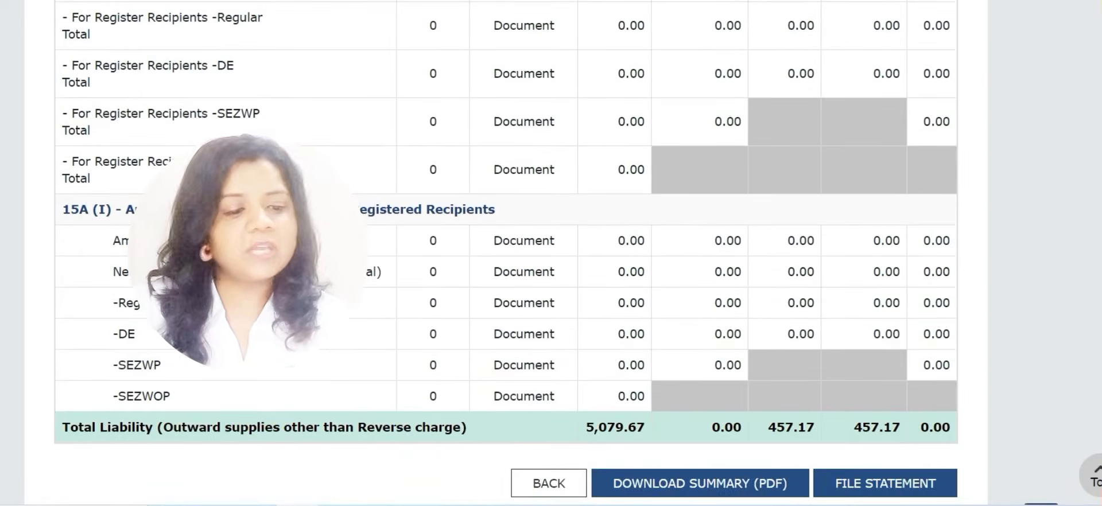
pyautogui.scroll(-1, 586, 416)
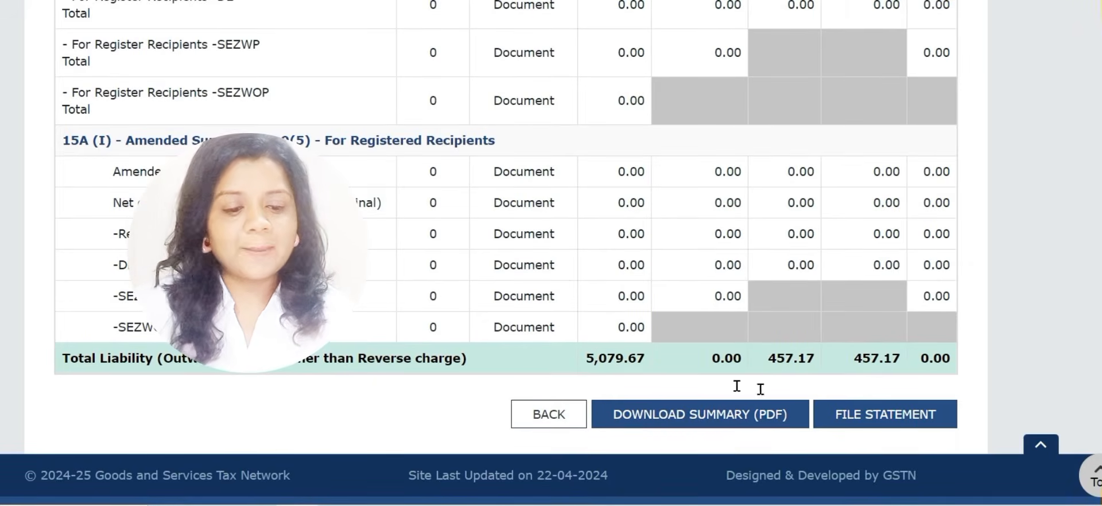
pyautogui.click(754, 423)
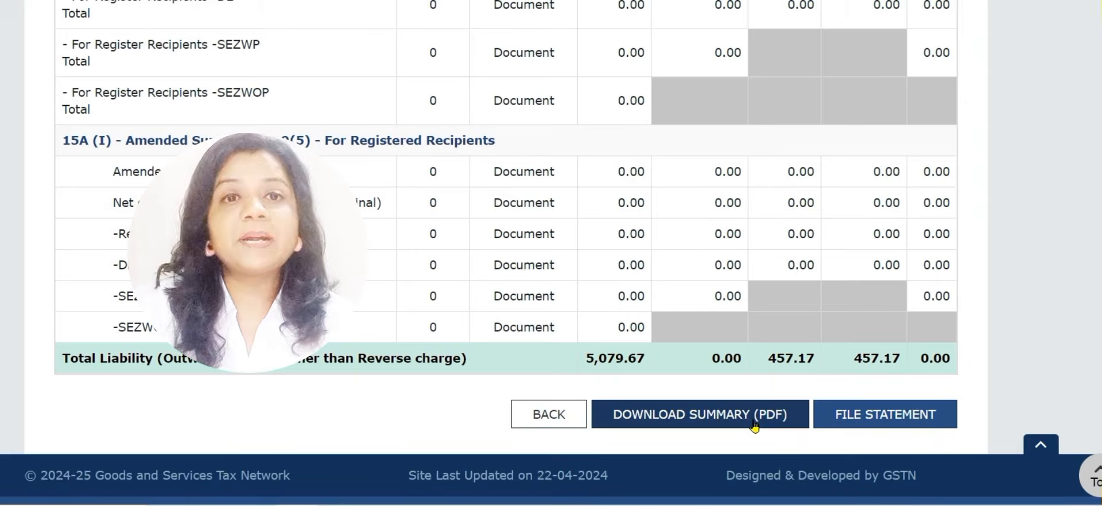
# File the IFF statement with EVC, selecting the authorised signatory and verifying the one-time password (OTP).
pyautogui.click(903, 420)
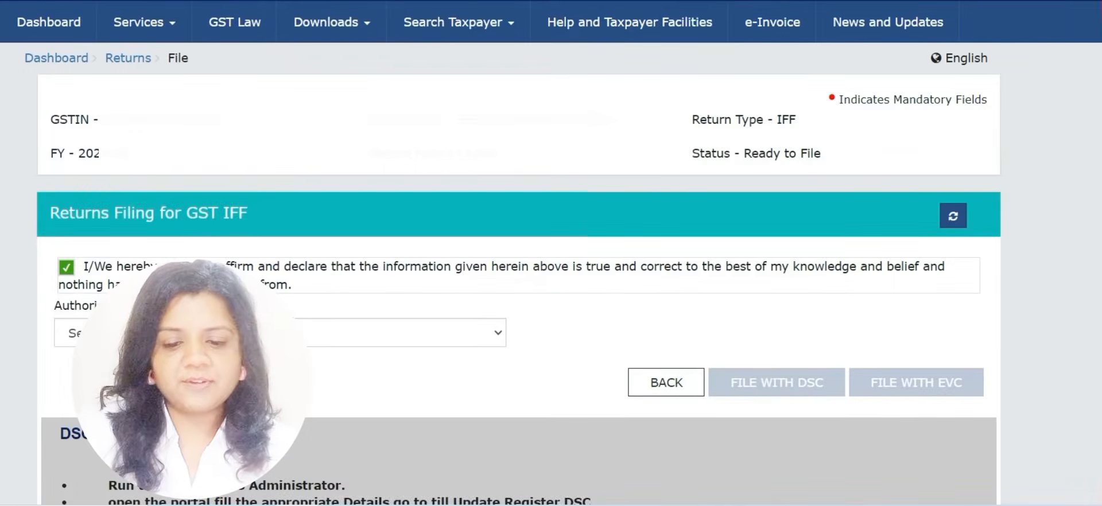
pyautogui.click(201, 333)
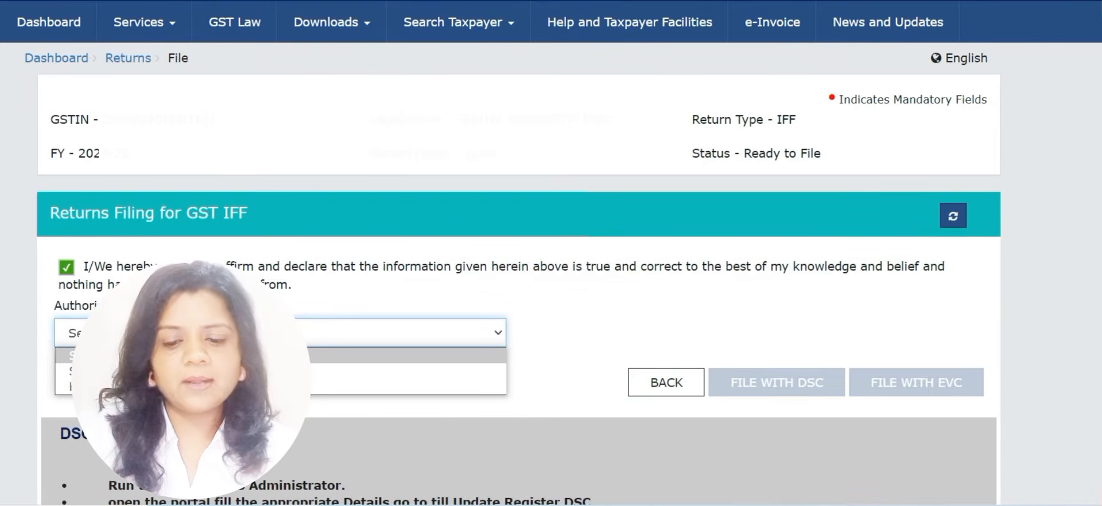
pyautogui.click(201, 386)
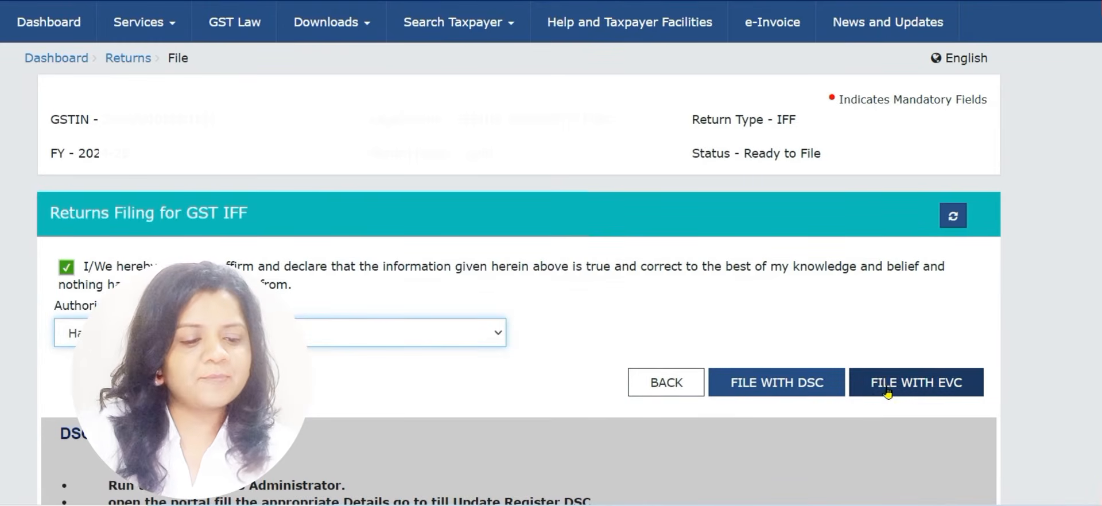
pyautogui.click(927, 387)
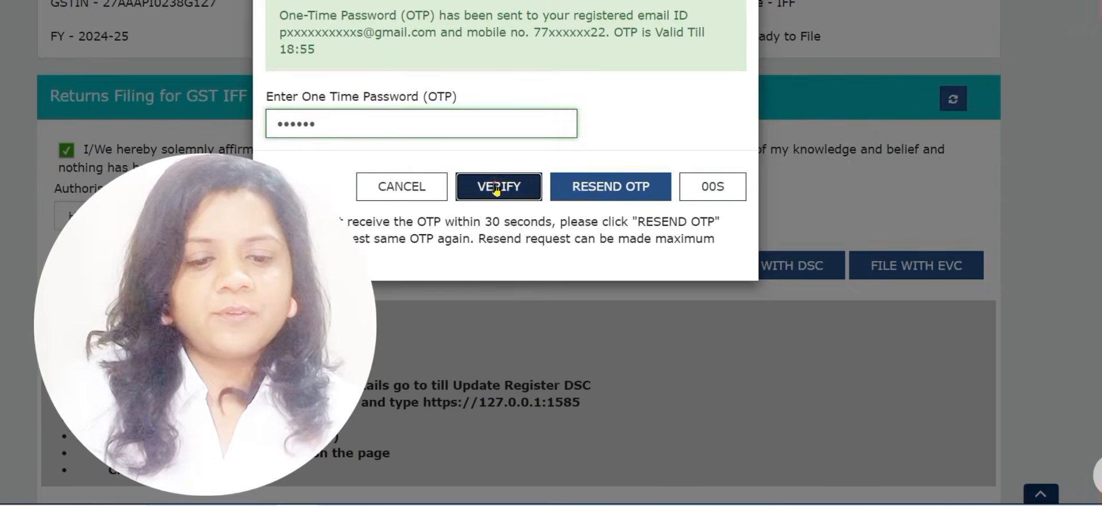
pyautogui.click(503, 185)
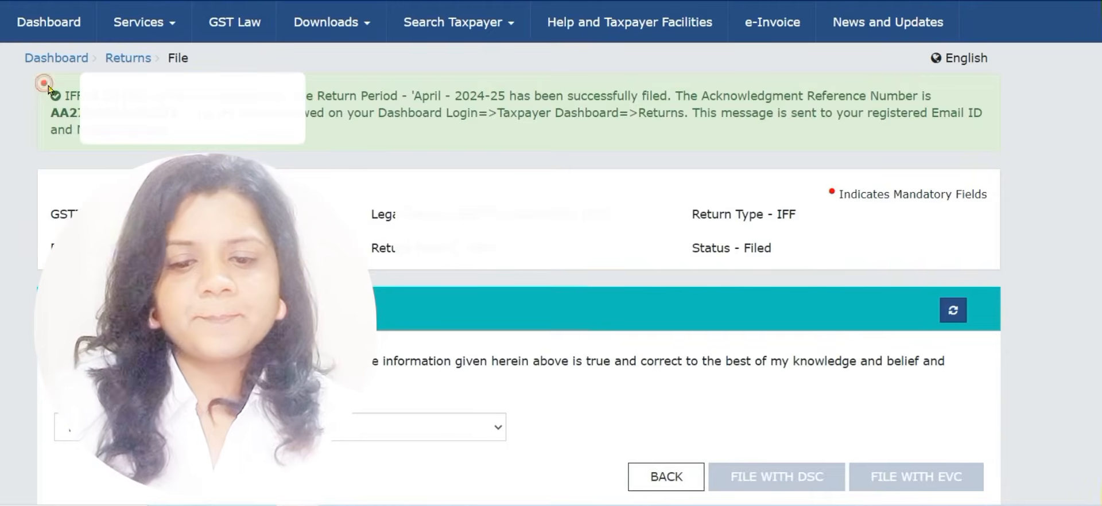
pyautogui.moveTo(48, 86); pyautogui.dragTo(184, 132)
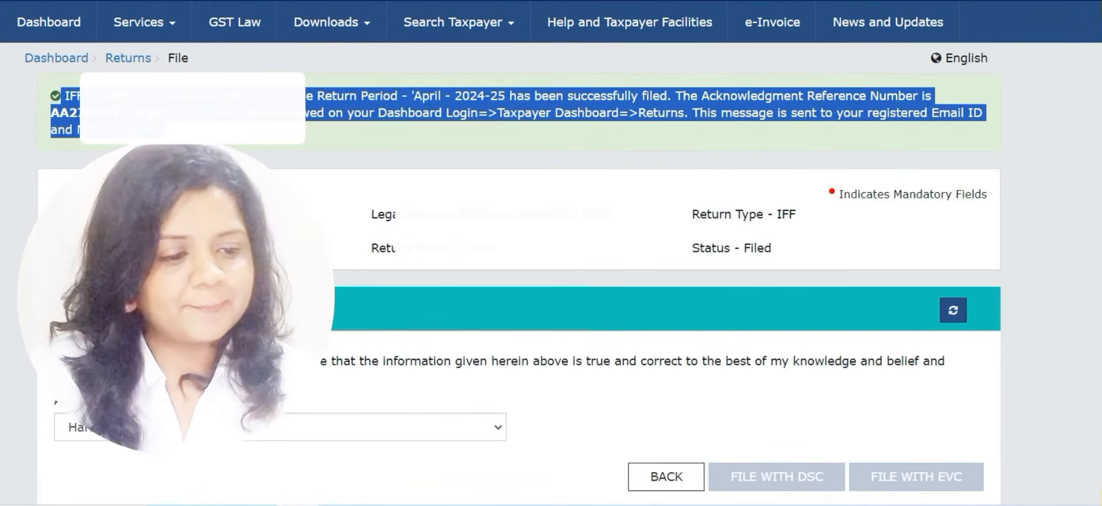
pyautogui.scroll(-2, 551, 253)
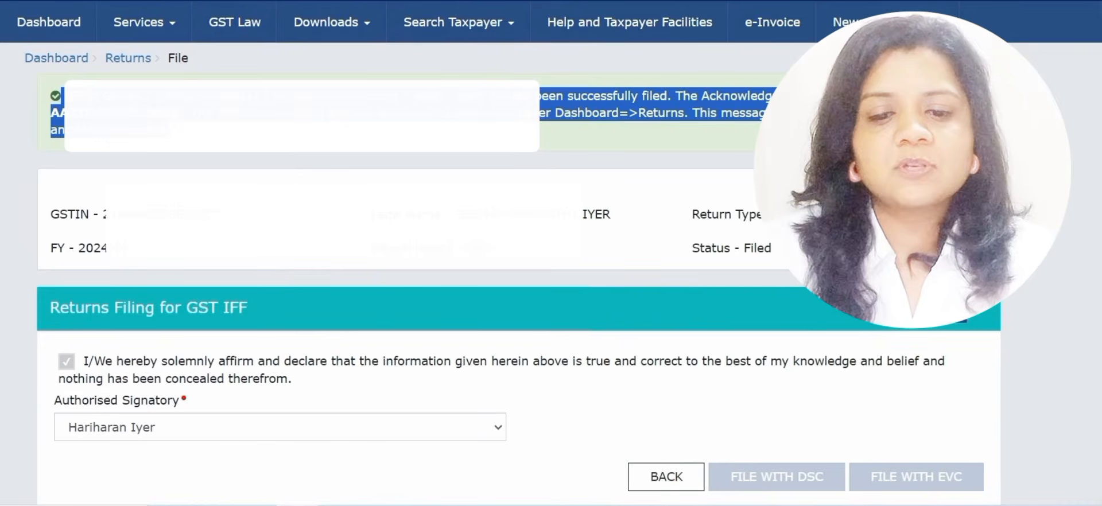
# Start a payment challan with the reason Monthly payment for quarterly return, on self-assessment basis, and proceed to its deposit details.
pyautogui.moveTo(143, 23)
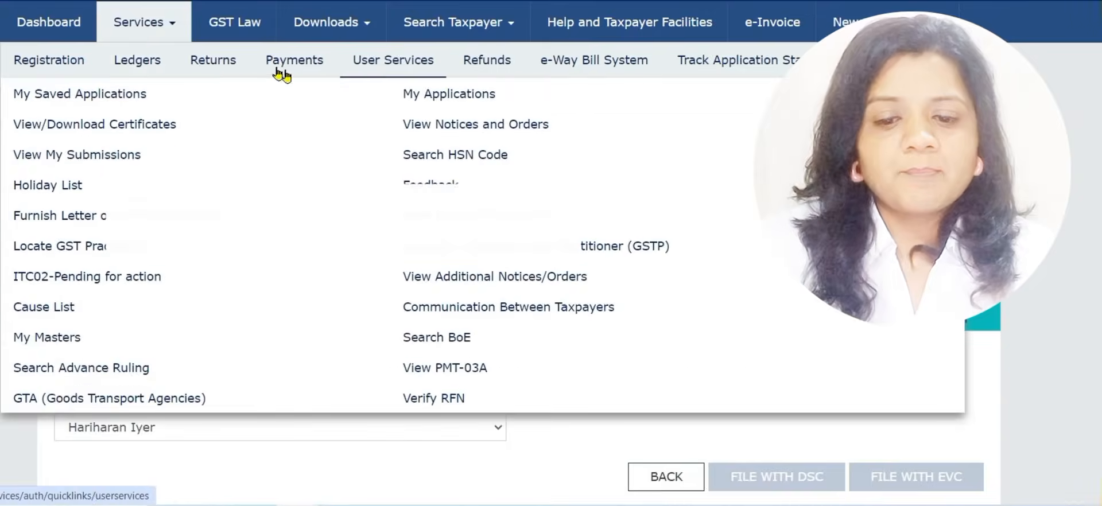
pyautogui.moveTo(276, 69)
pyautogui.click(81, 96)
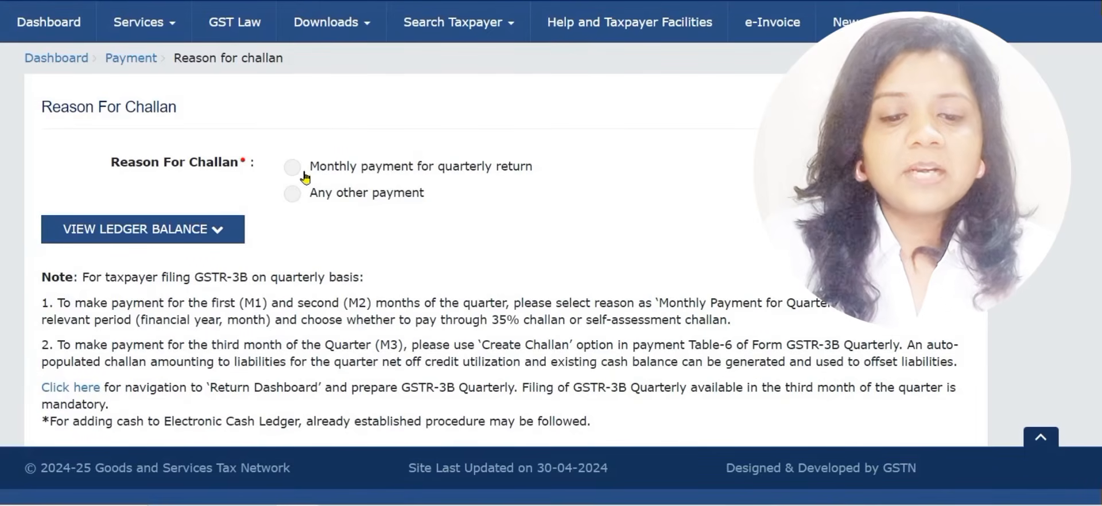
pyautogui.click(296, 168)
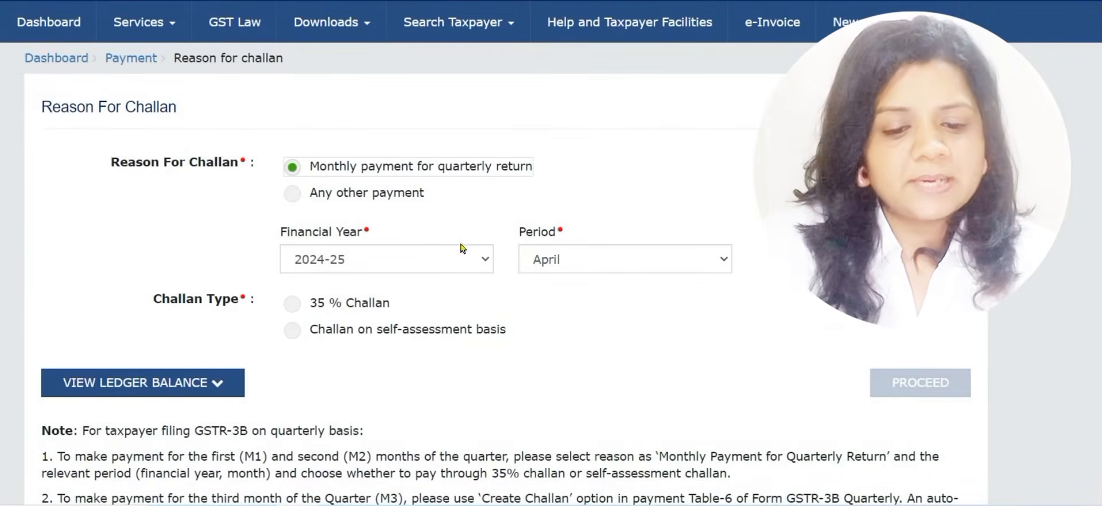
pyautogui.click(292, 331)
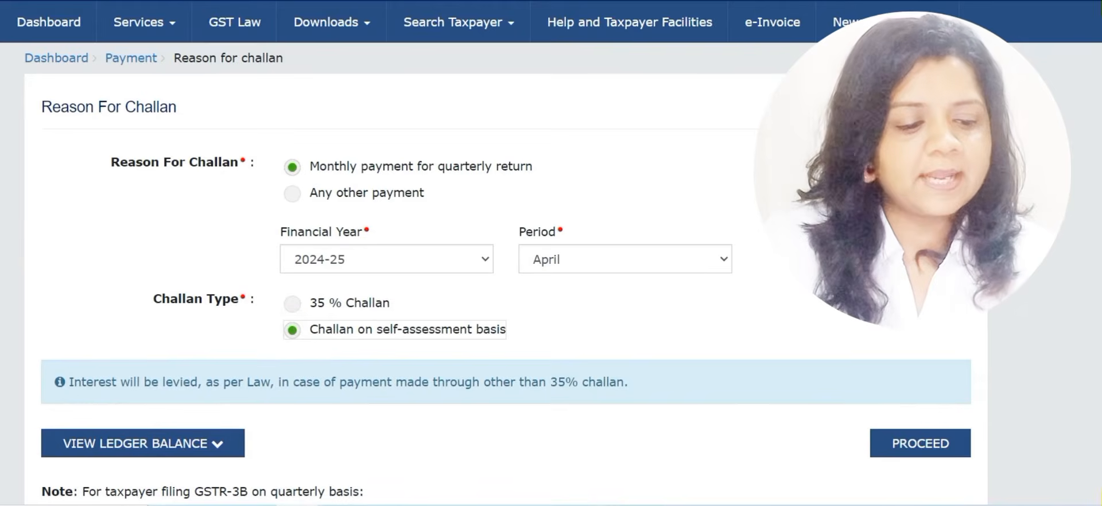
pyautogui.scroll(-1, 505, 287)
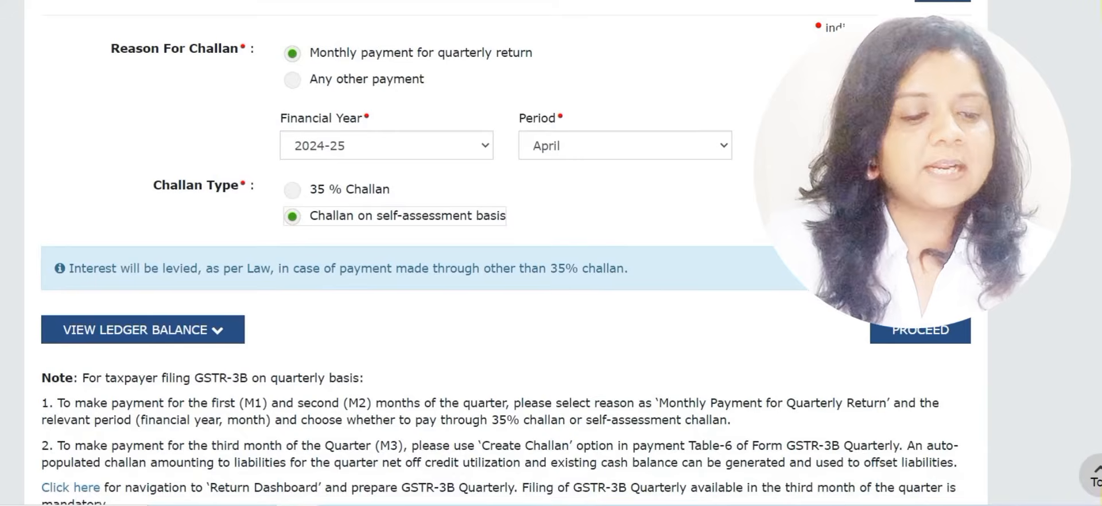
pyautogui.click(930, 331)
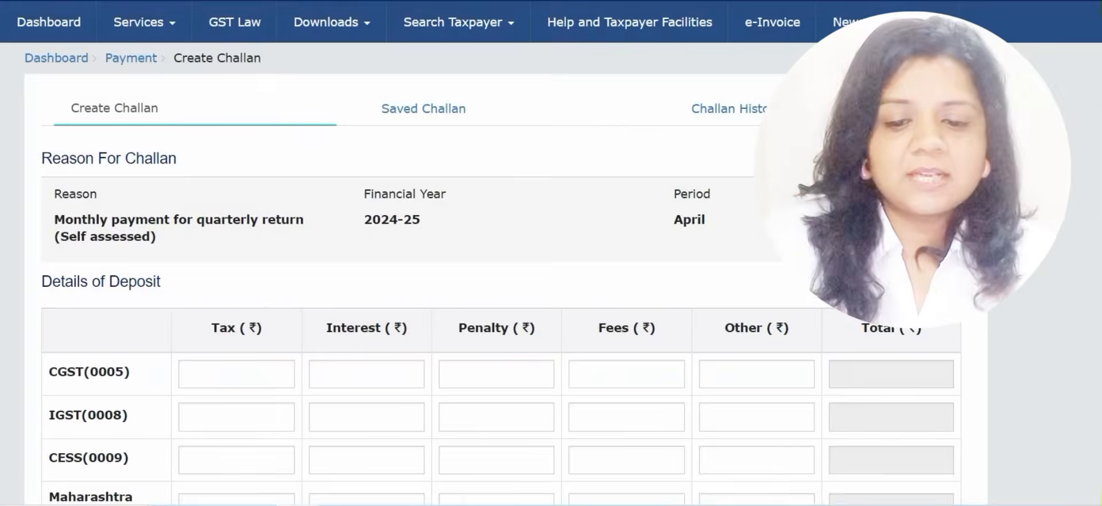
# Enter a tax deposit of 1000 each for CGST and Maharashtra SGST, and generate the challan with E-Payment as the payment mode.
pyautogui.scroll(-3, 725, 192)
pyautogui.scroll(-2, 515, 312)
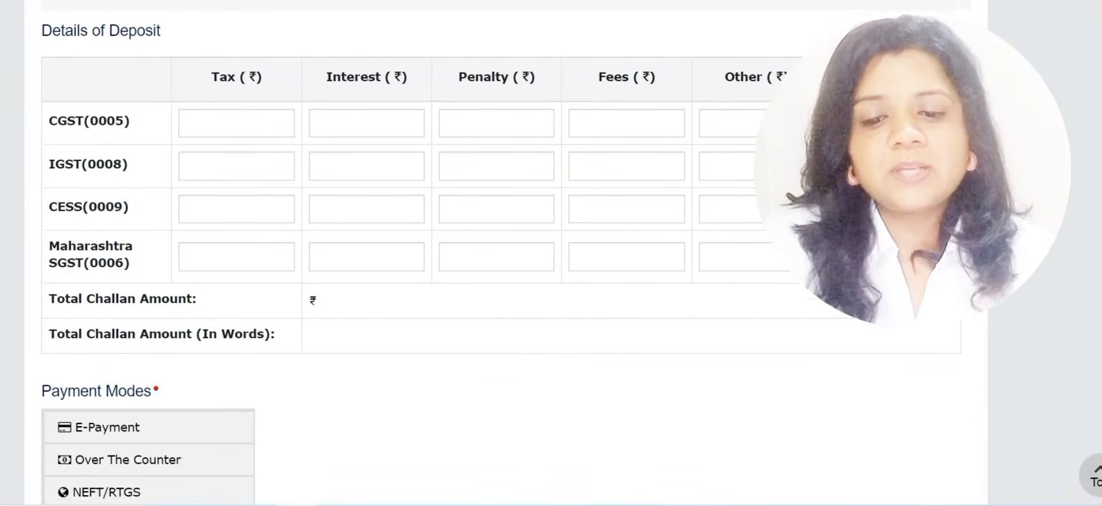
pyautogui.click(242, 125)
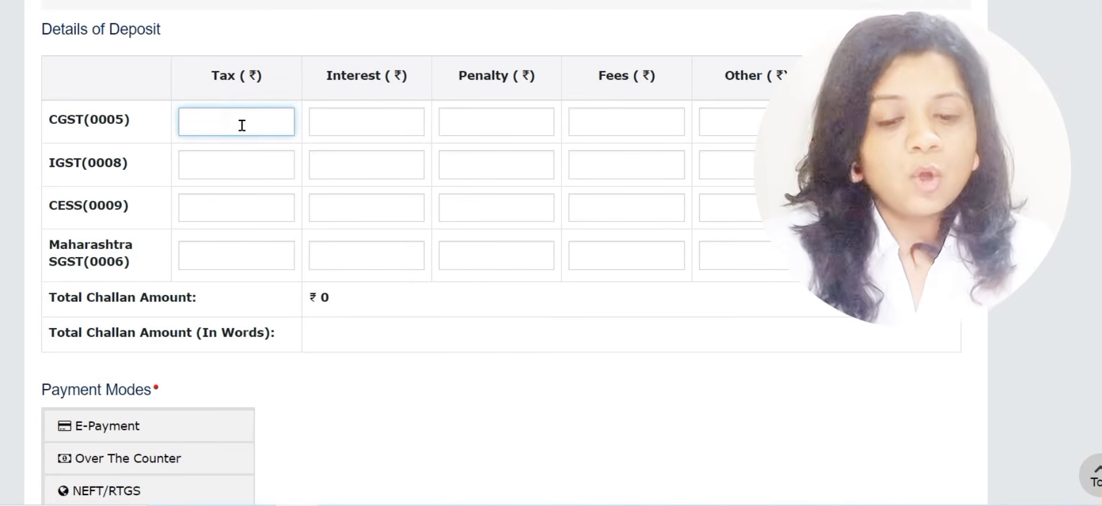
pyautogui.write('1000')
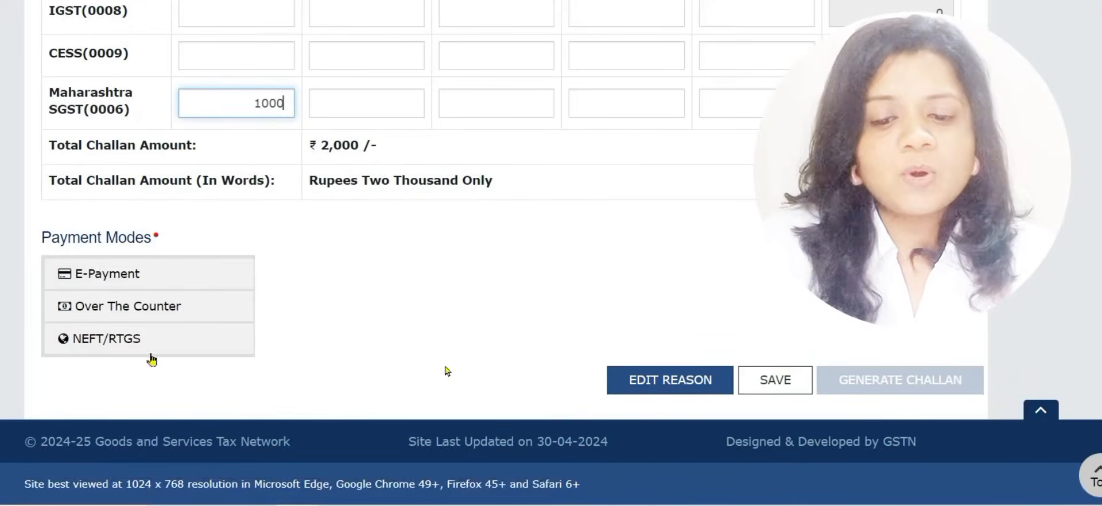
pyautogui.click(98, 273)
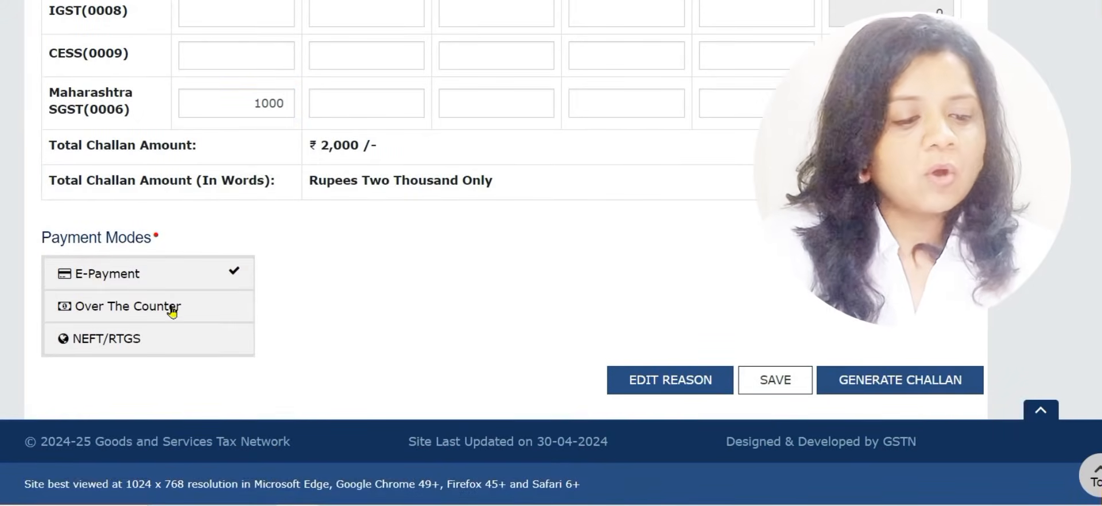
pyautogui.click(883, 388)
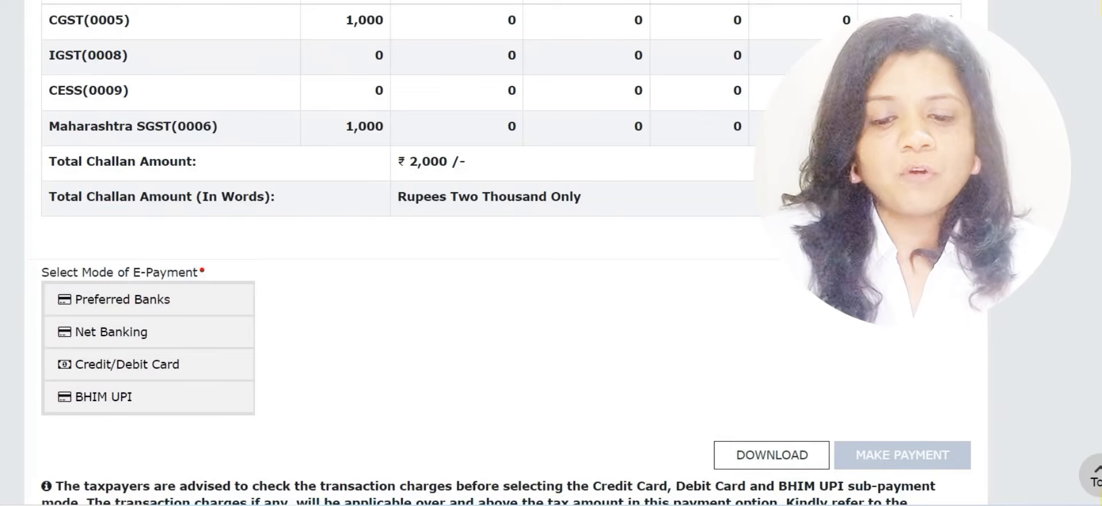
# View the net banking options, then set the e-payment mode to Preferred Banks with HDFC BANK and agree to the terms and conditions.
pyautogui.click(147, 335)
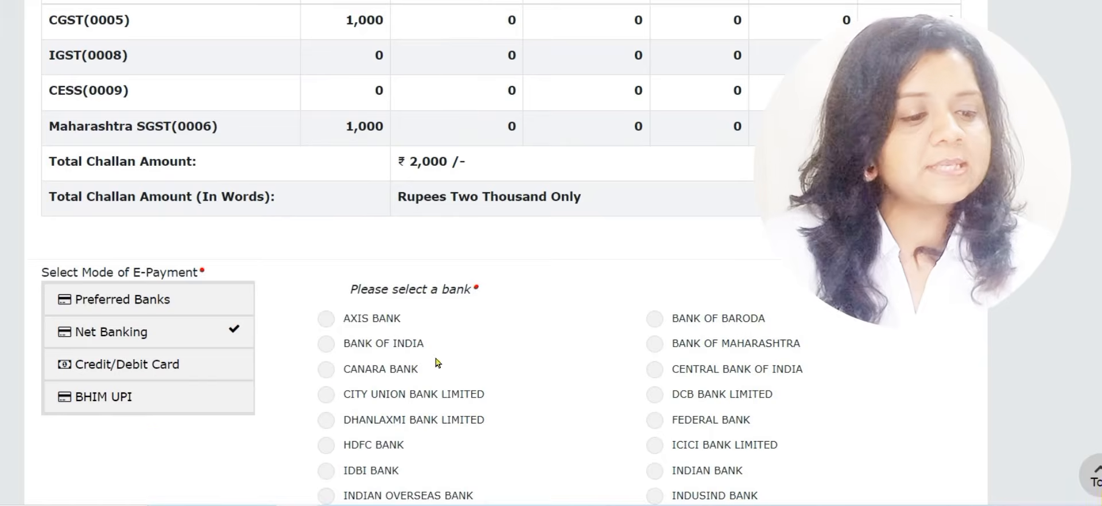
pyautogui.scroll(-3, 436, 360)
pyautogui.click(141, 124)
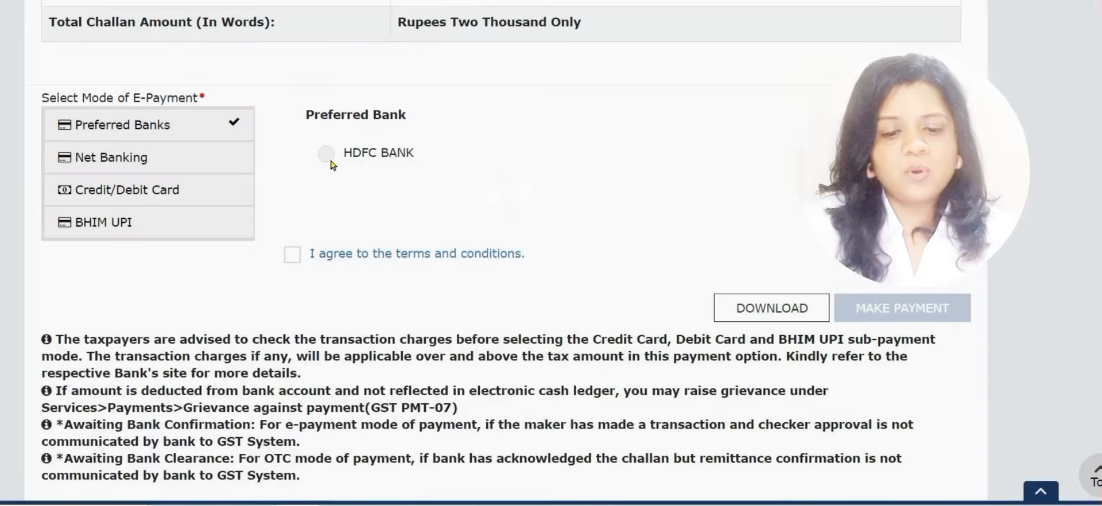
pyautogui.click(324, 154)
pyautogui.click(293, 256)
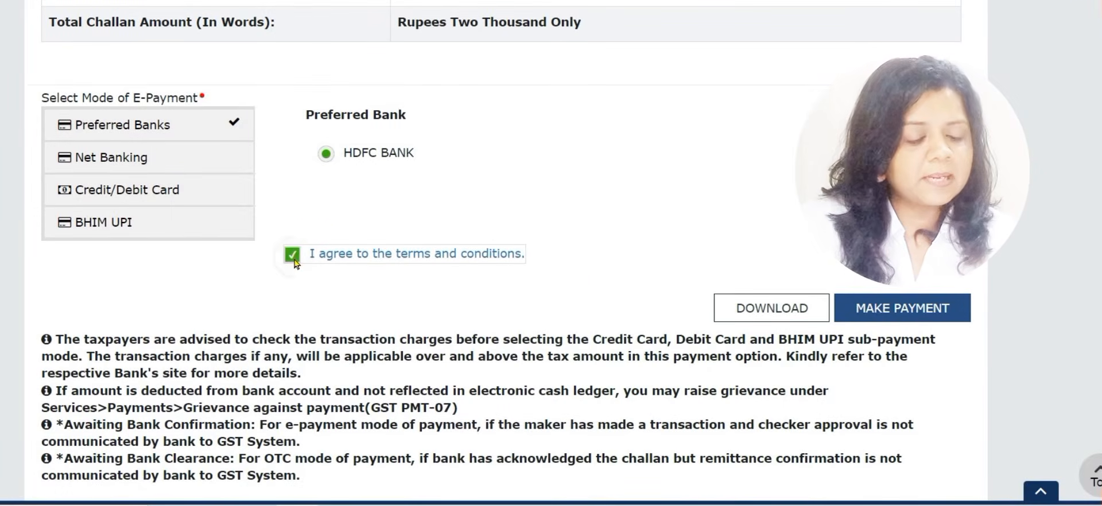